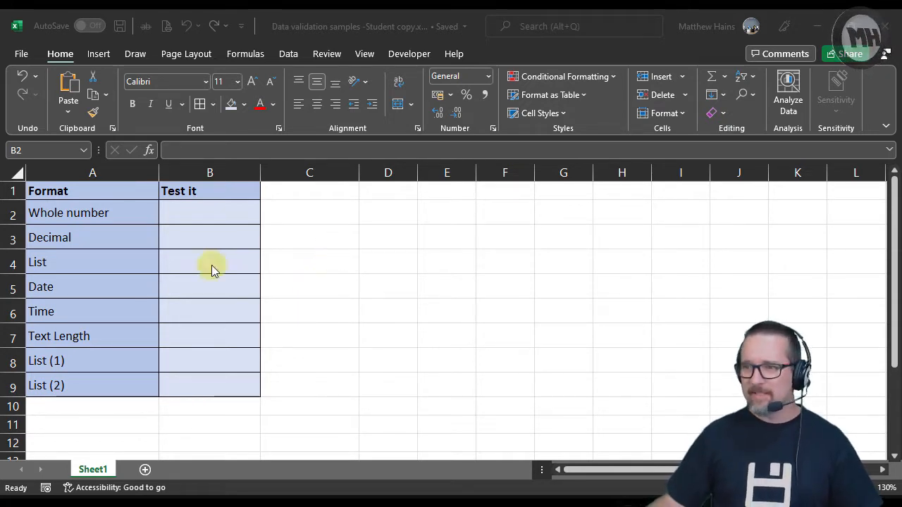
click(297, 212)
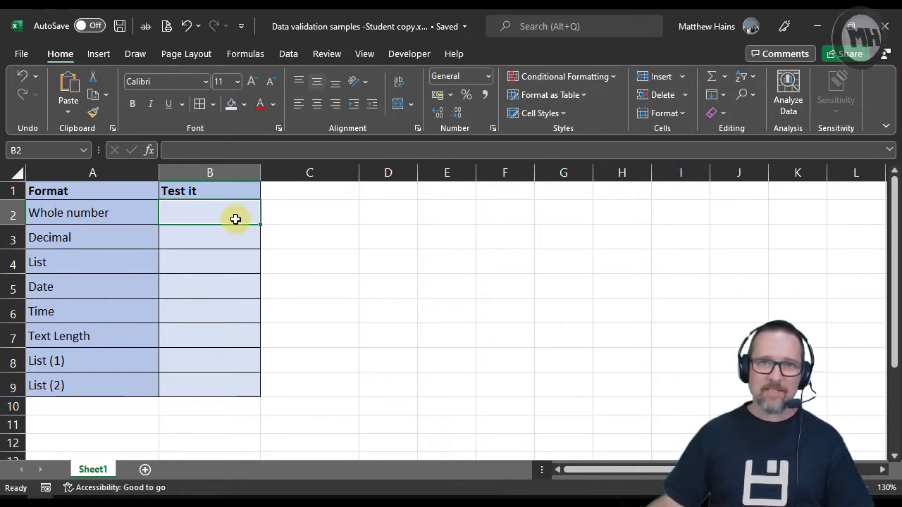
click(298, 209)
click(234, 210)
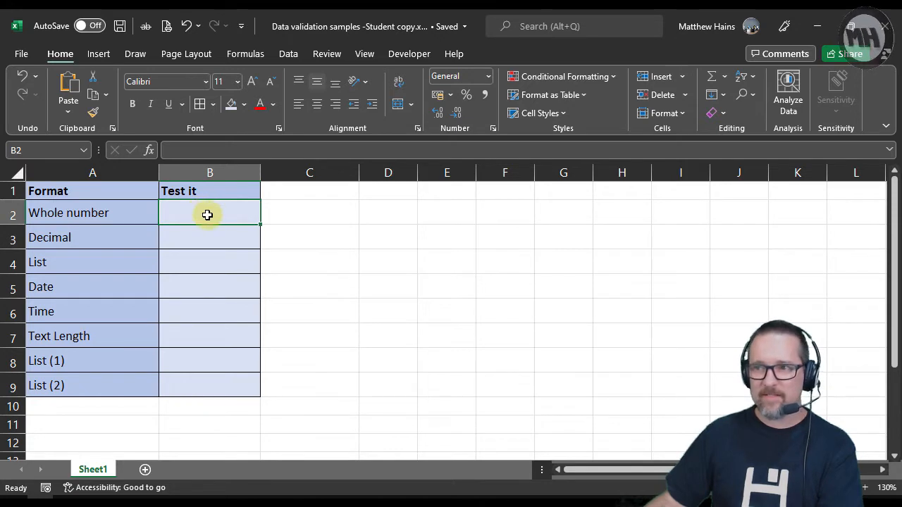
- Fill the test cells B2:B9 with a light gold theme colour
drag(208, 220, 205, 381)
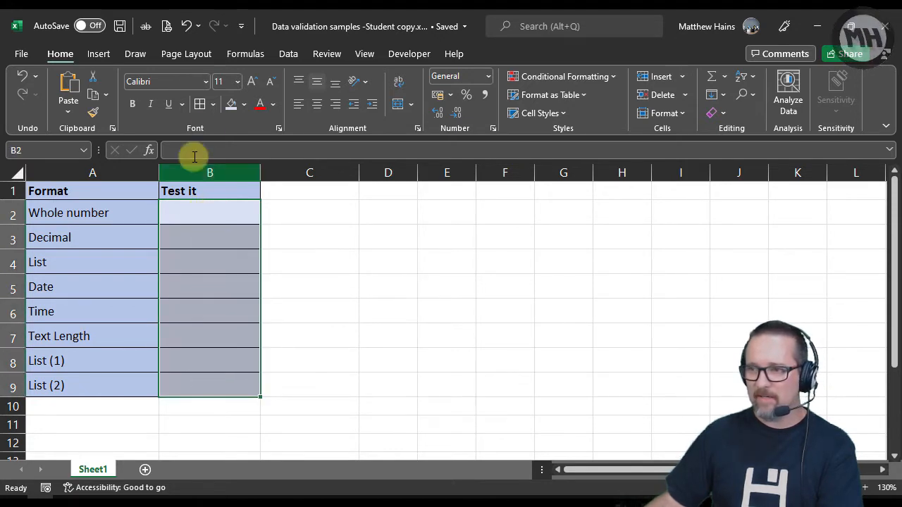
click(244, 106)
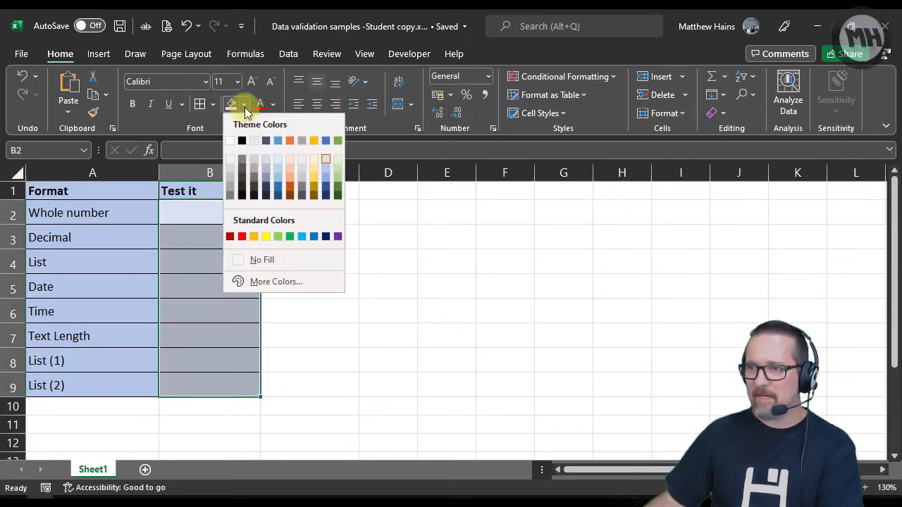
click(313, 168)
click(289, 246)
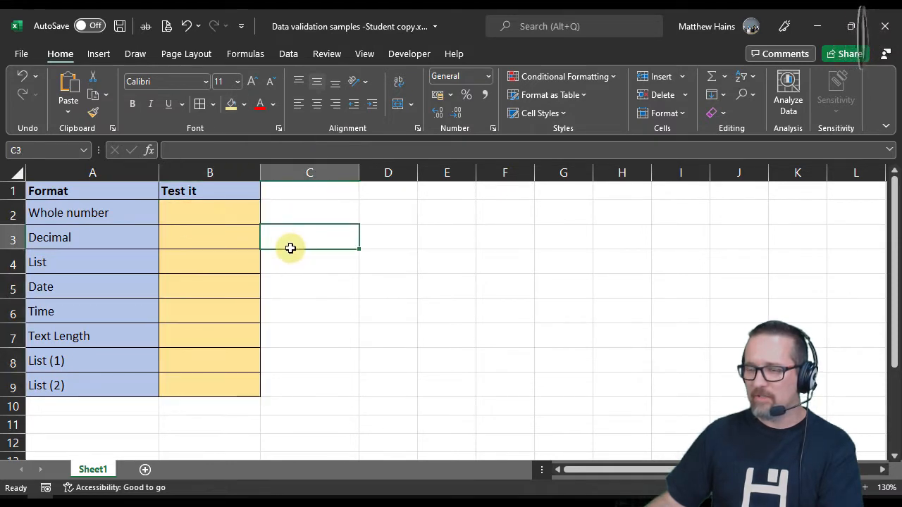
- Open Data Validation for cell B2 and review its input message and error alert options
click(210, 216)
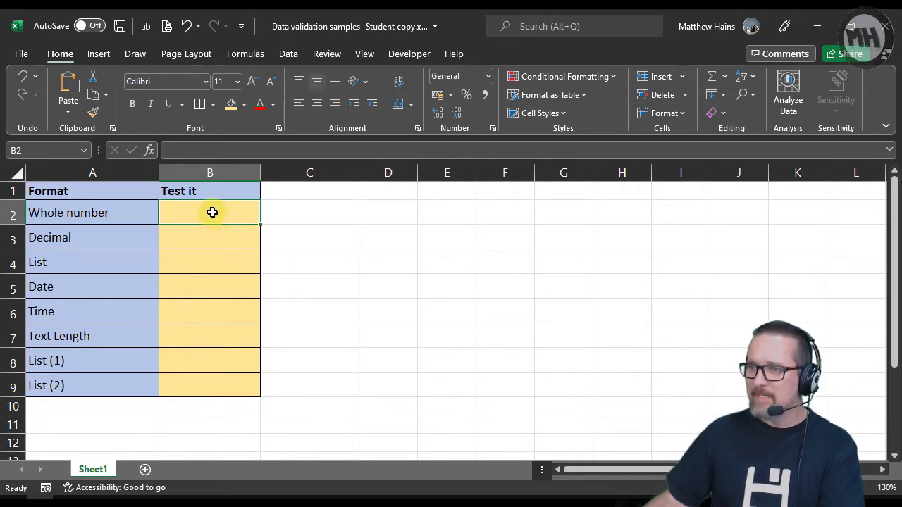
click(288, 55)
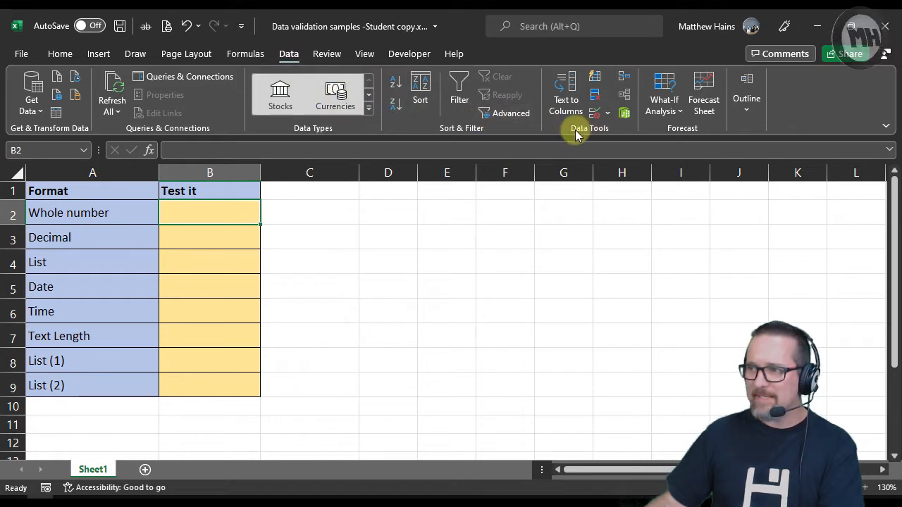
click(608, 113)
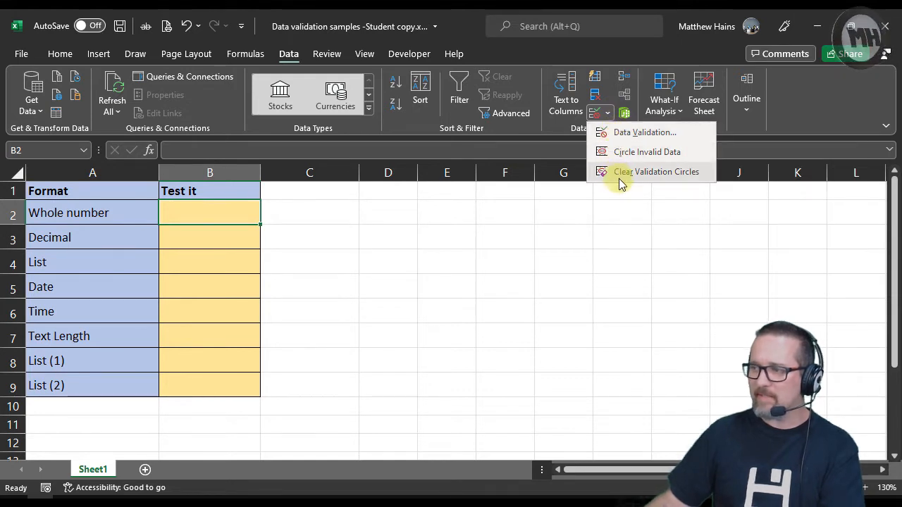
click(638, 133)
drag(521, 120, 454, 122)
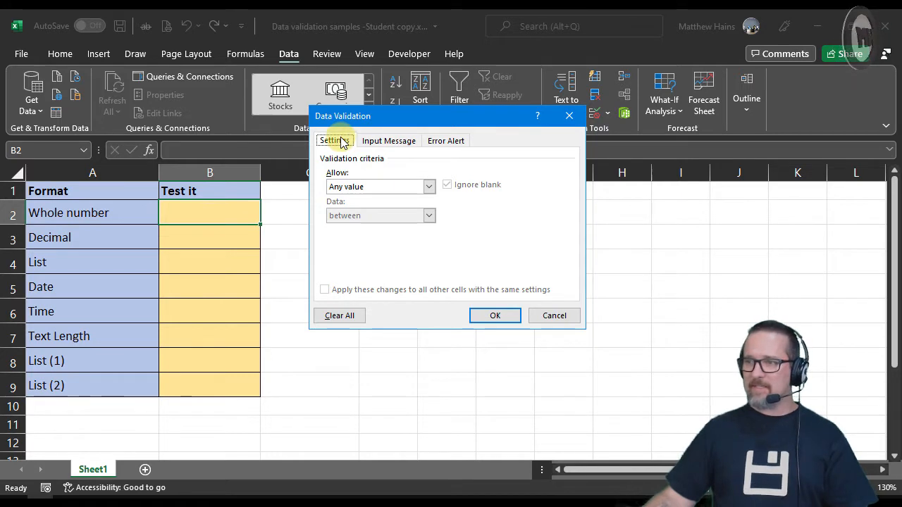
click(384, 141)
click(450, 141)
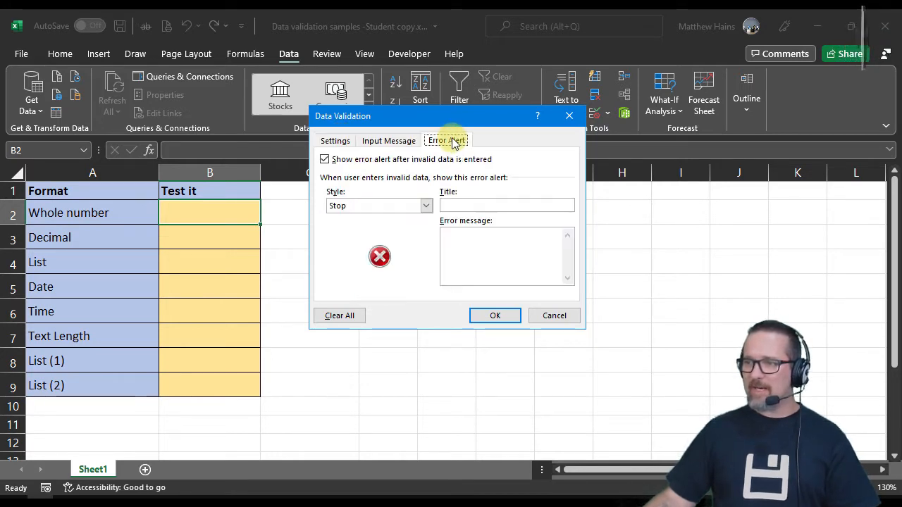
click(331, 142)
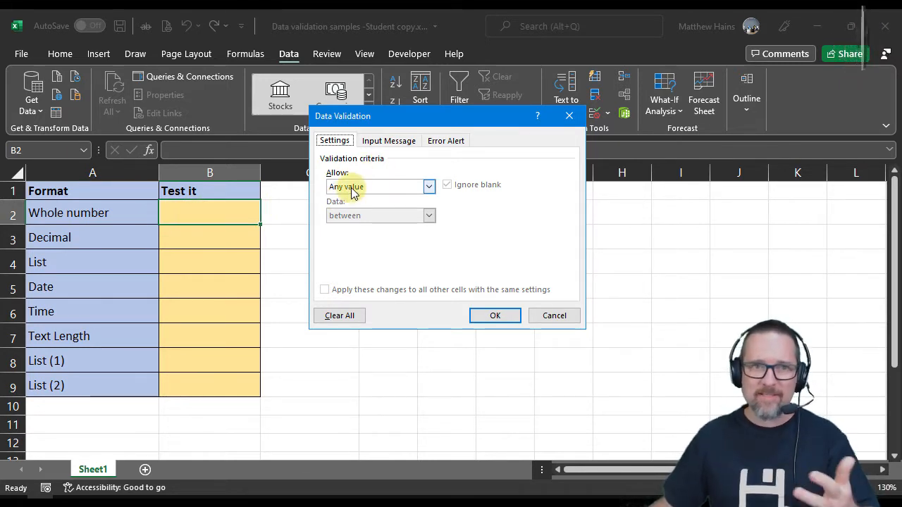
- Restrict cell B2 to whole numbers between a minimum of 5 and a maximum of 10, and apply the rule
click(428, 187)
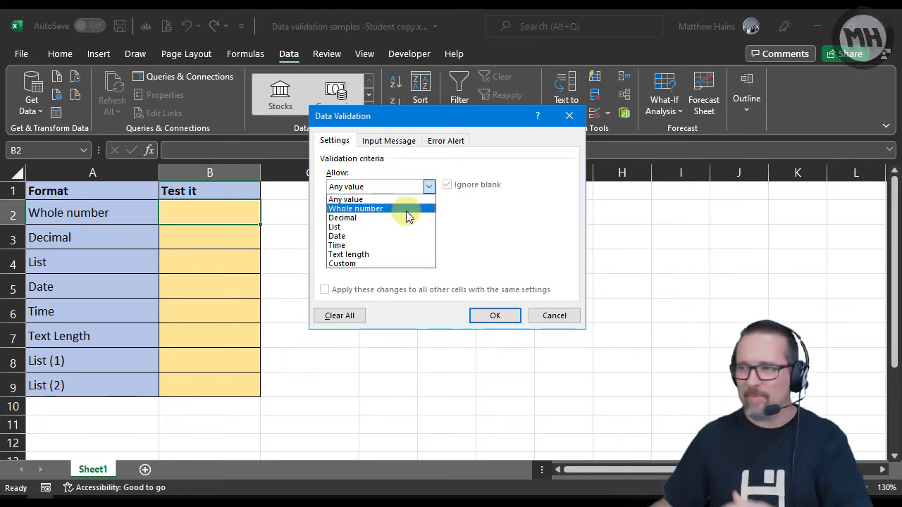
click(378, 207)
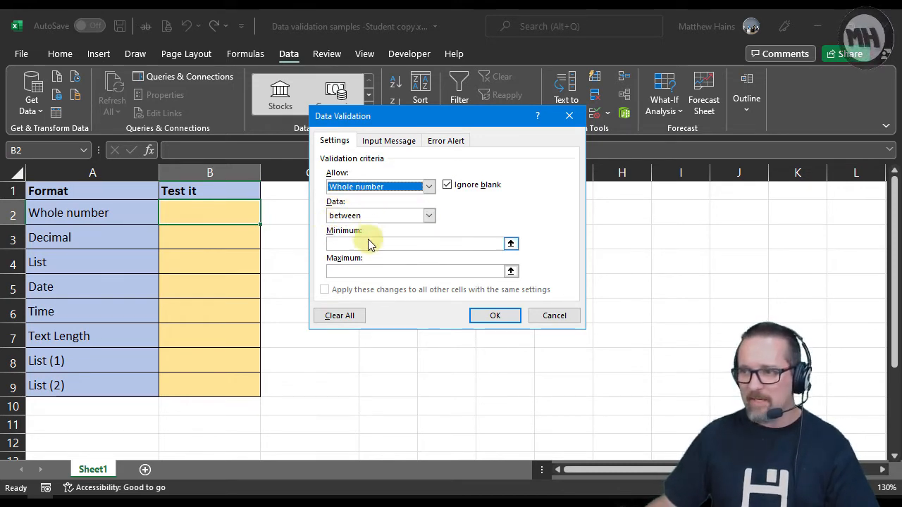
click(429, 215)
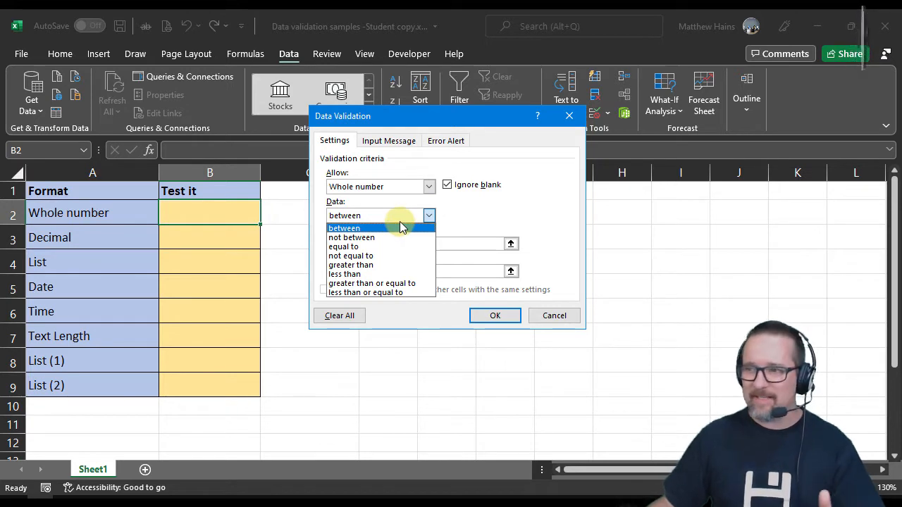
click(363, 228)
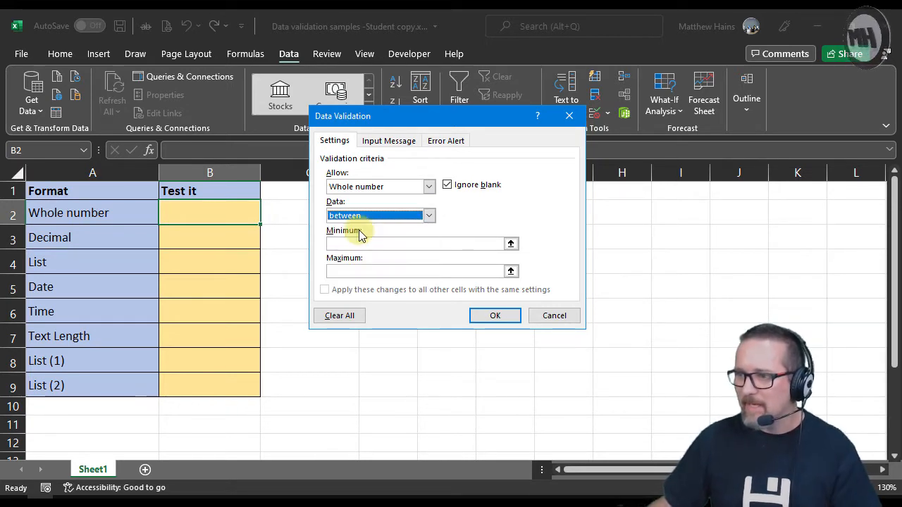
click(394, 243)
text(5)
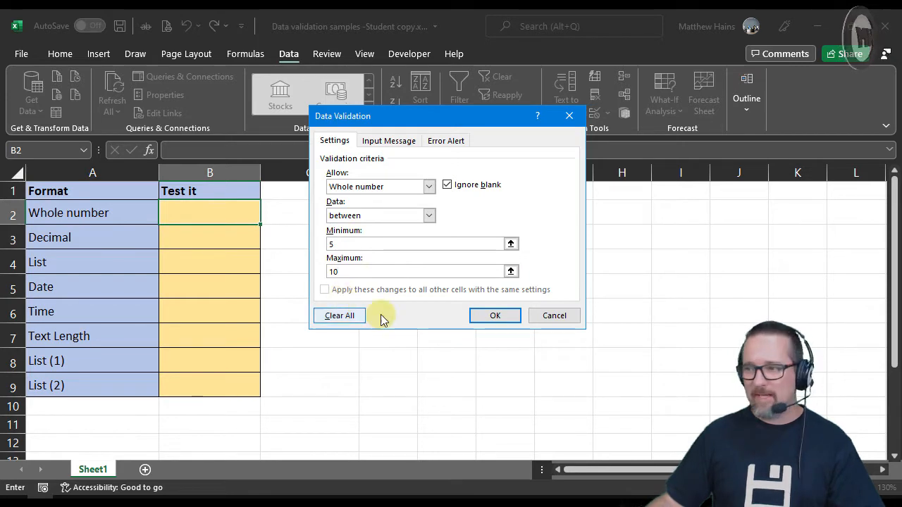
click(495, 315)
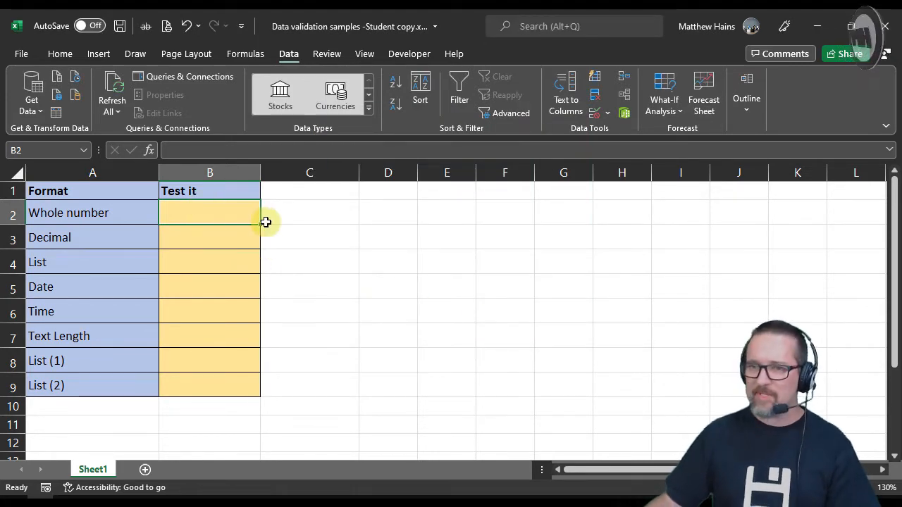
- Test the whole-number rule by entering 5, 10 and 8 one after another in cell B2
text(5)
key(Return)
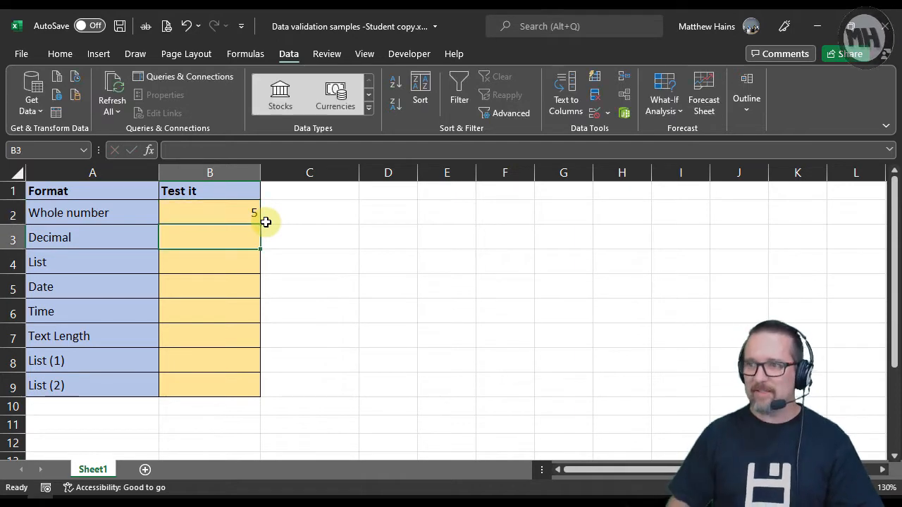
key(Up)
text(10)
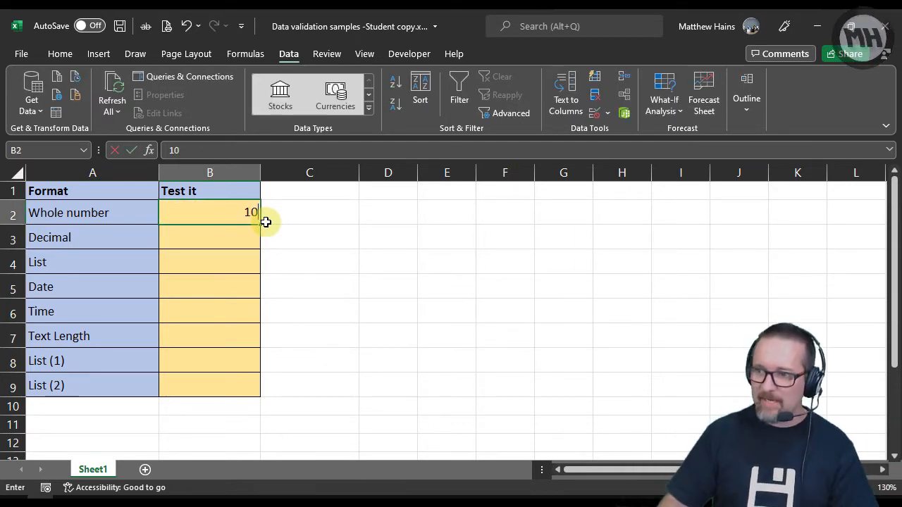
key(Return)
key(Up)
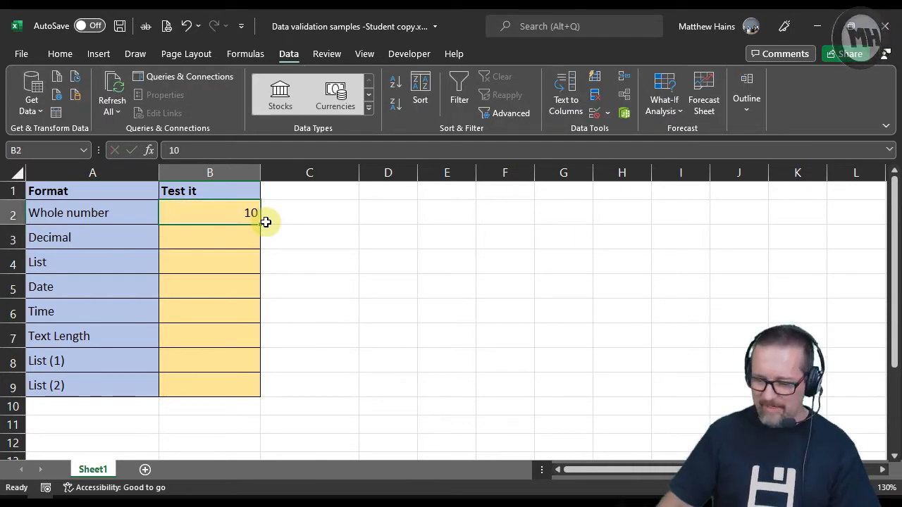
text(8)
key(Return)
key(Up)
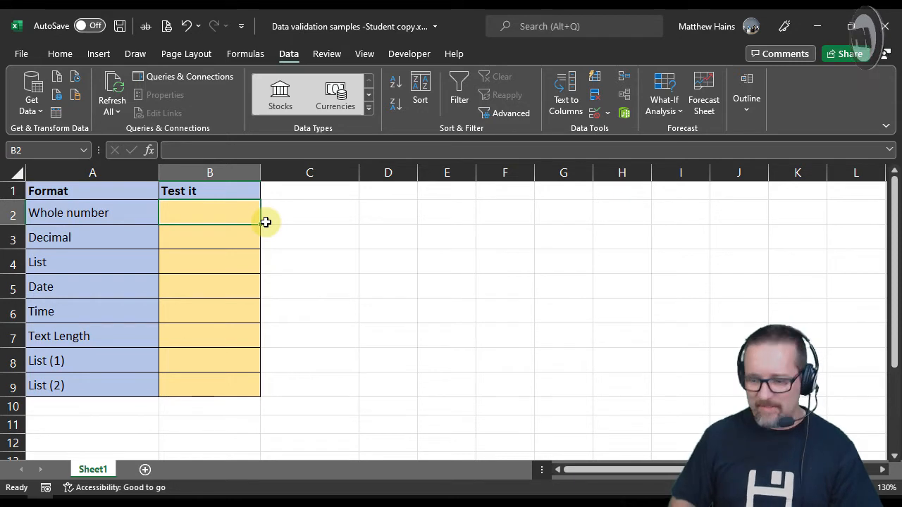
- Try the out-of-range value 4 in cell B2 and discard the entry
text(4)
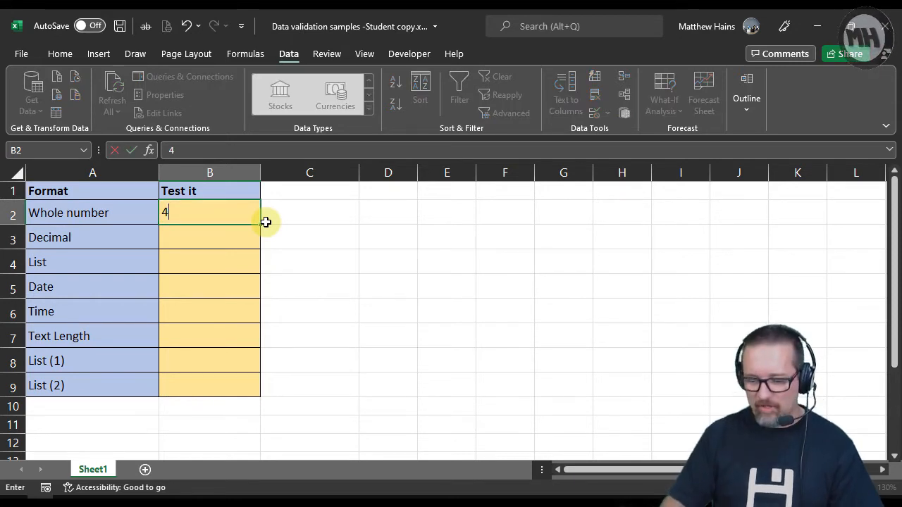
key(Return)
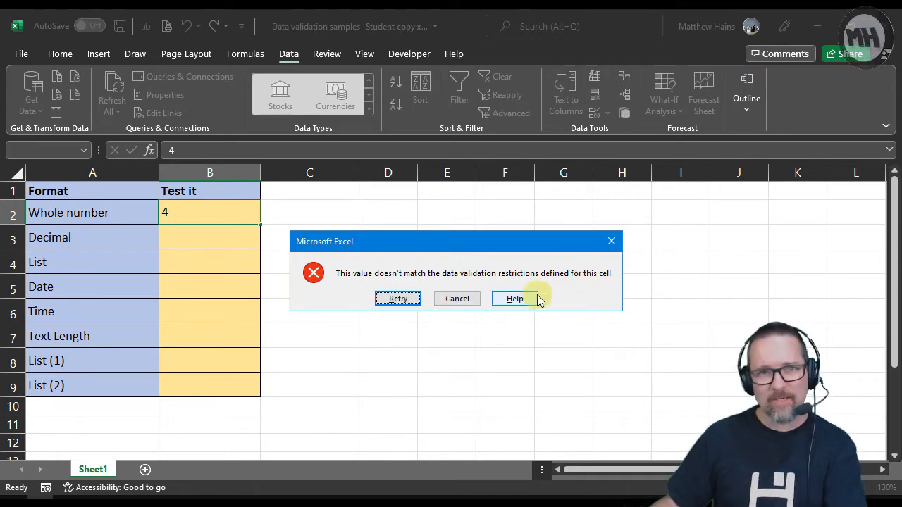
click(397, 299)
text(=)
click(256, 256)
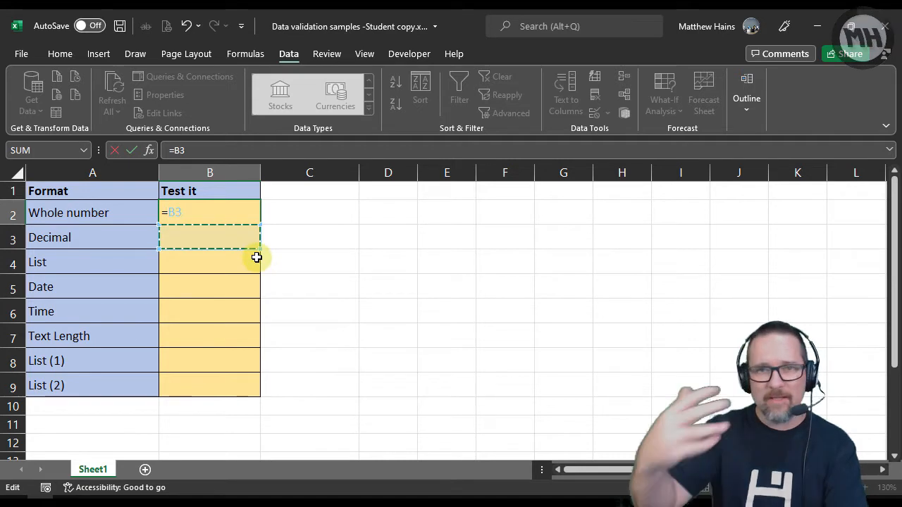
key(Escape)
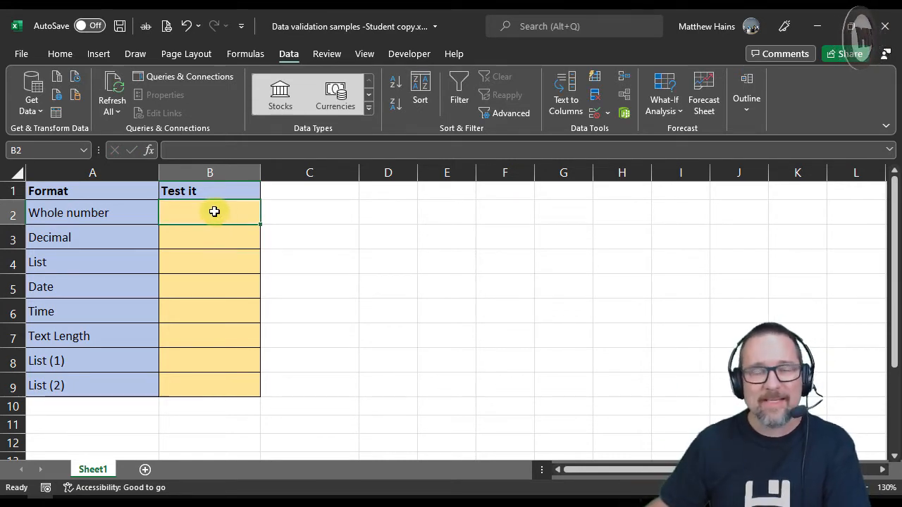
- Reopen the validation settings of cell B2 and title its input message "Instruction"
click(608, 115)
click(606, 131)
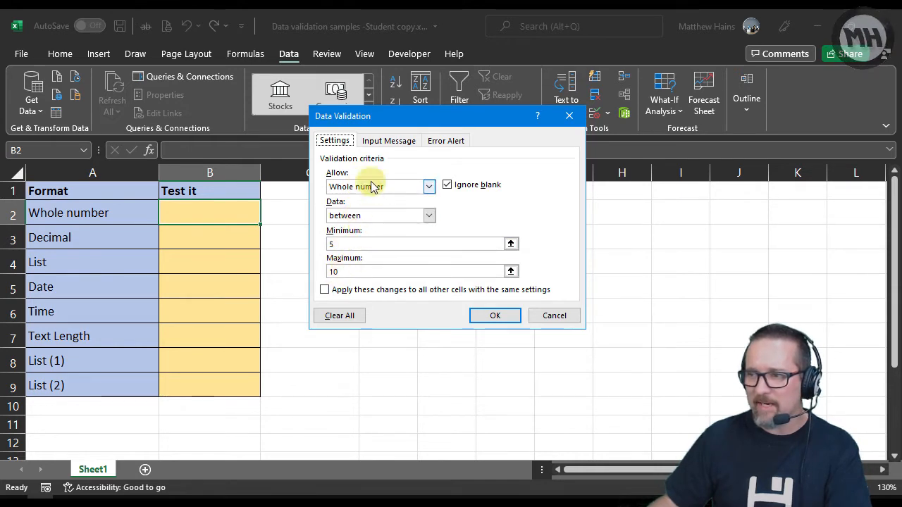
click(376, 145)
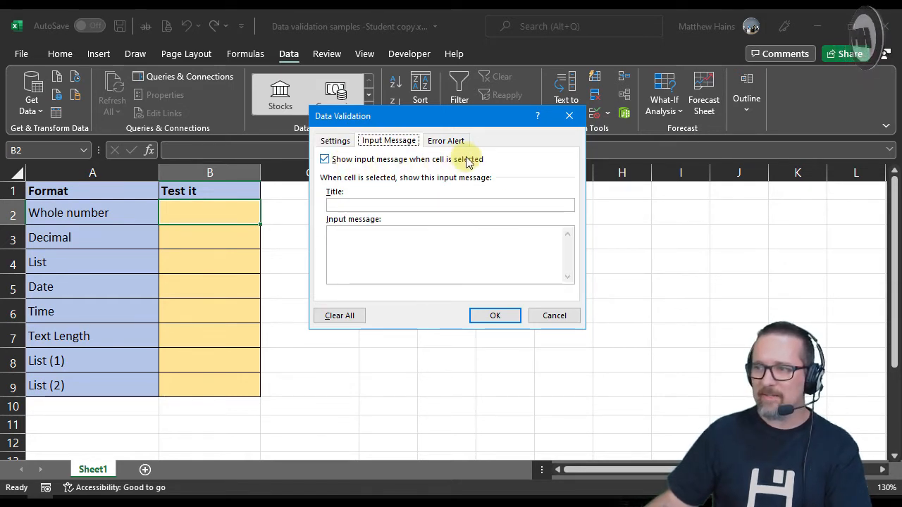
click(416, 204)
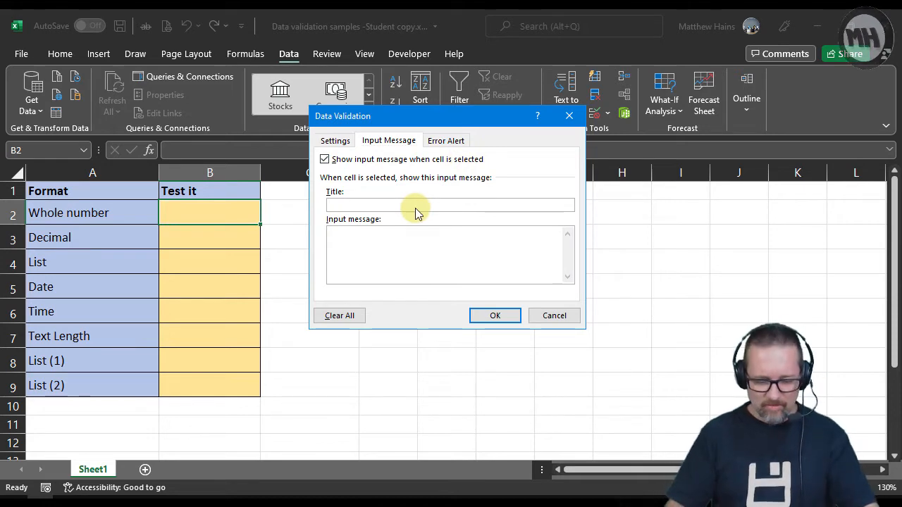
text(Insruction)
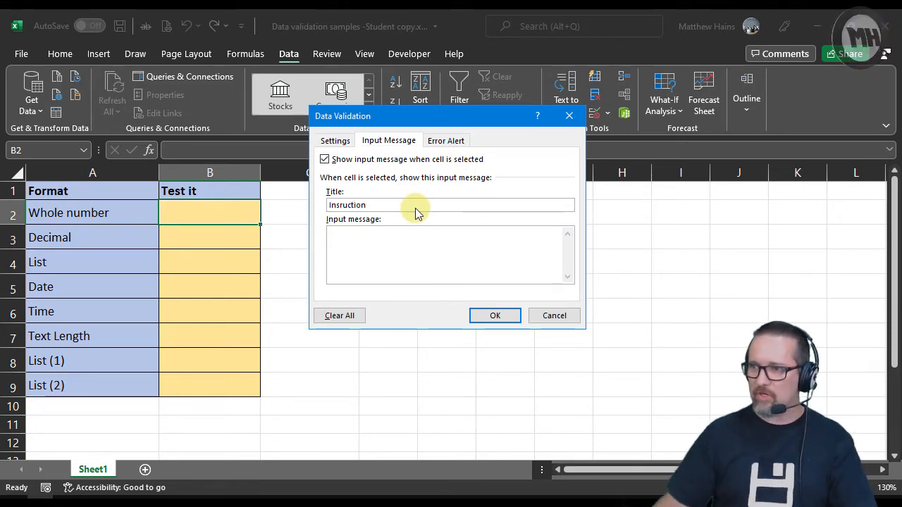
key(BackSpace)
key(BackSpace)
key(BackSpace)
key(BackSpace)
key(BackSpace)
key(BackSpace)
key(BackSpace)
key(BackSpace)
key(BackSpace)
key(BackSpace)
text(Instruction)
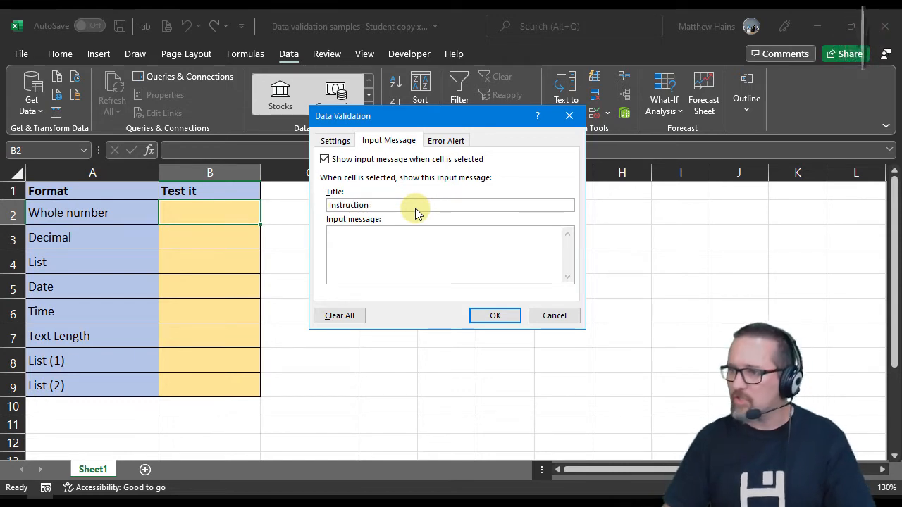
- Enter "Only enter a number between 5 and 10" as the input message text for cell B2
key(Tab)
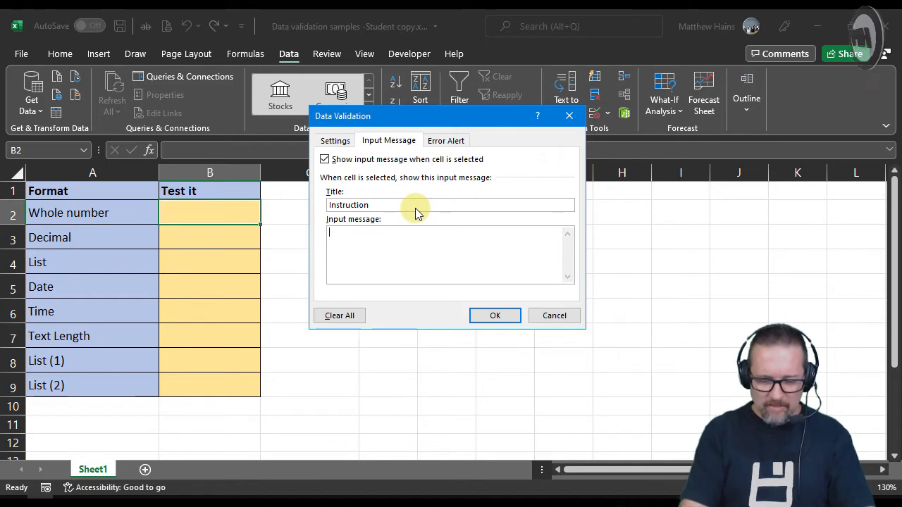
text(ONly e)
key(BackSpace)
key(BackSpace)
key(BackSpace)
key(BackSpace)
key(BackSpace)
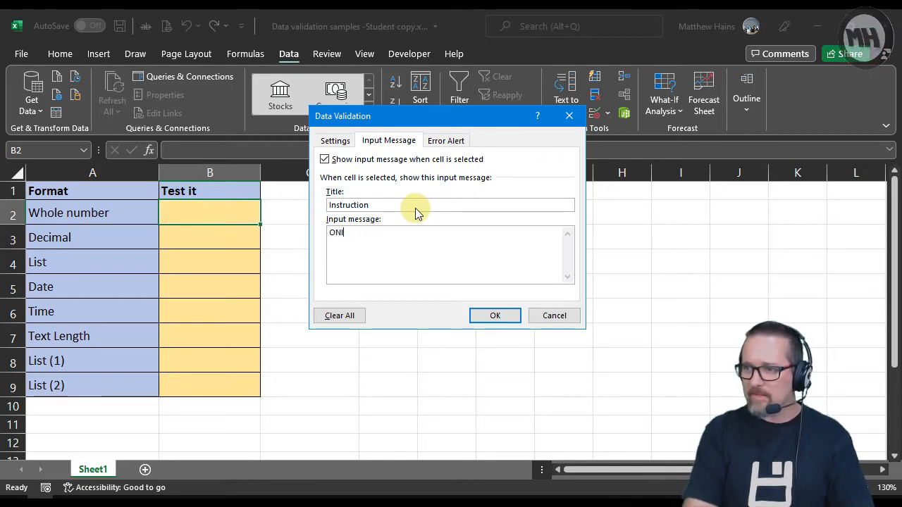
text(nly )
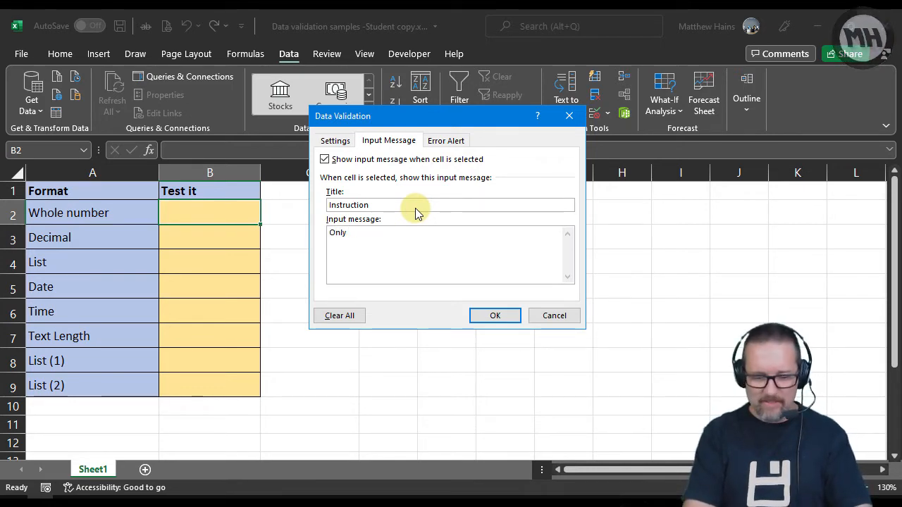
text(enter a number )
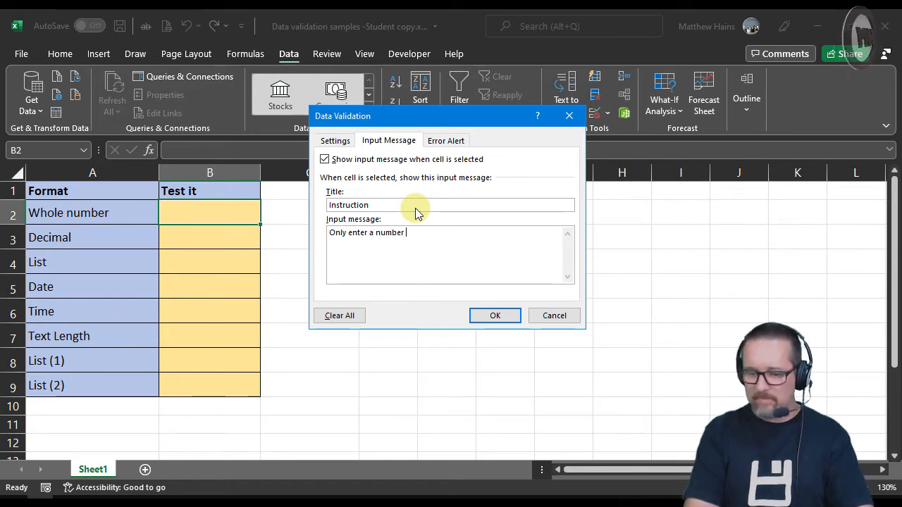
text(netwee)
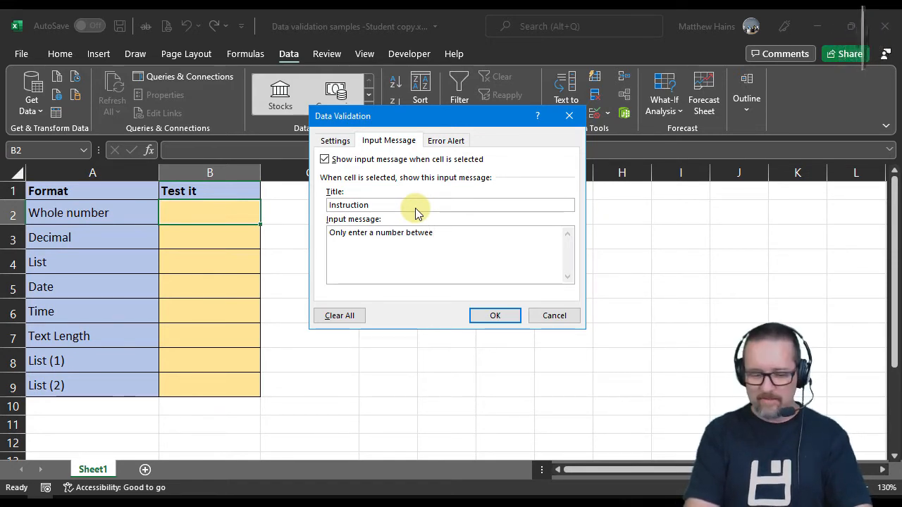
text(n 5 and 10)
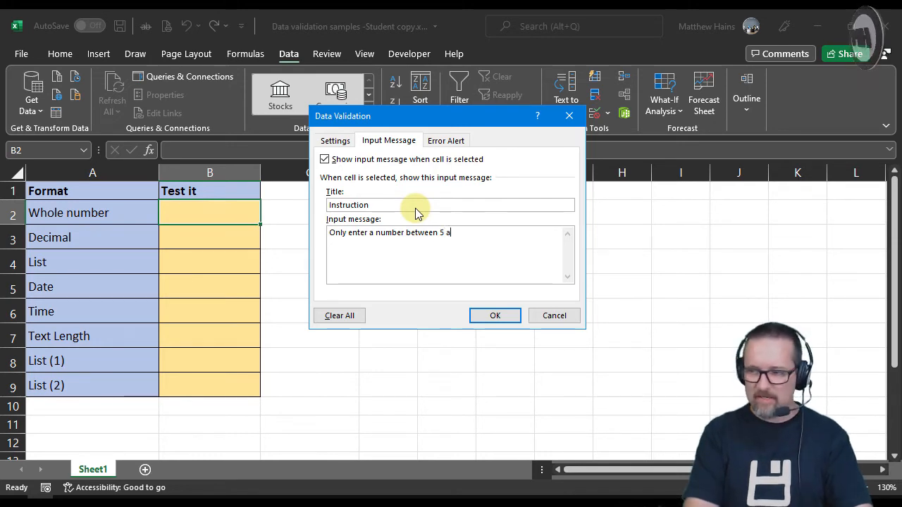
- Configure cell B2's error alert with the Stop style and the title "Wait a minute!"
click(450, 141)
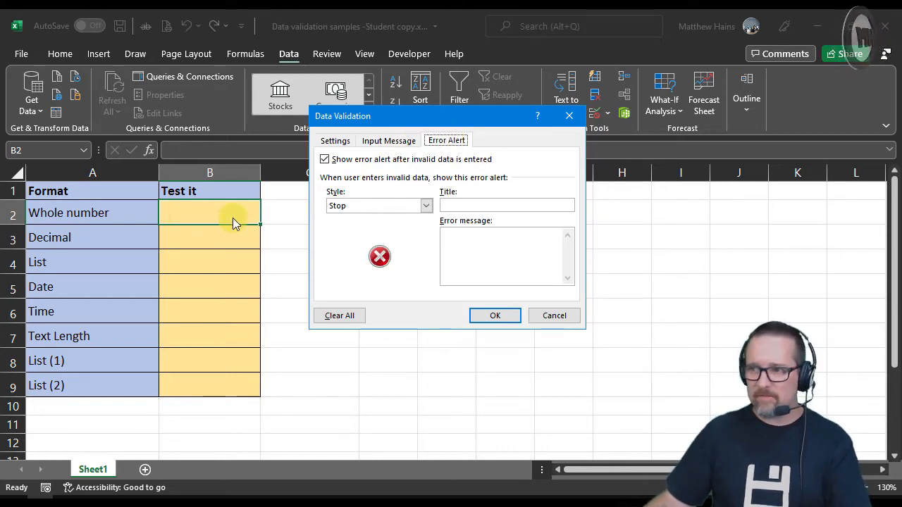
click(422, 206)
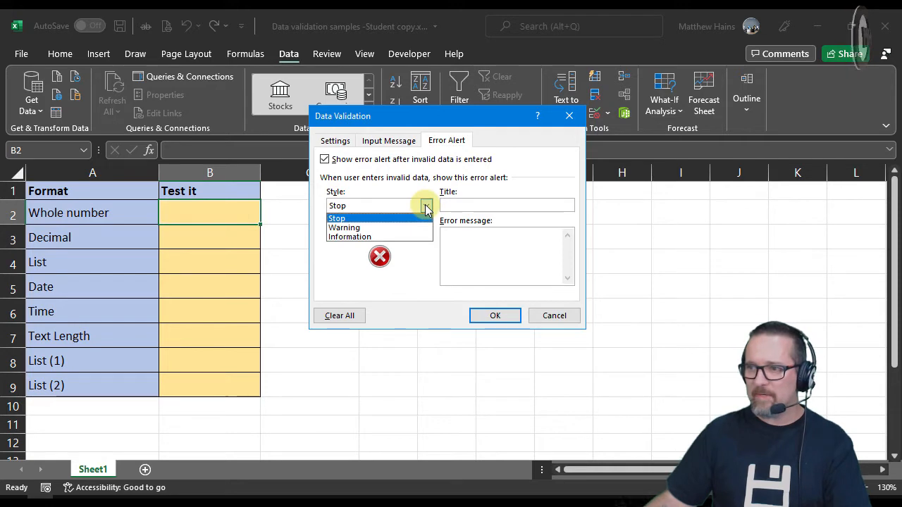
click(354, 217)
click(476, 205)
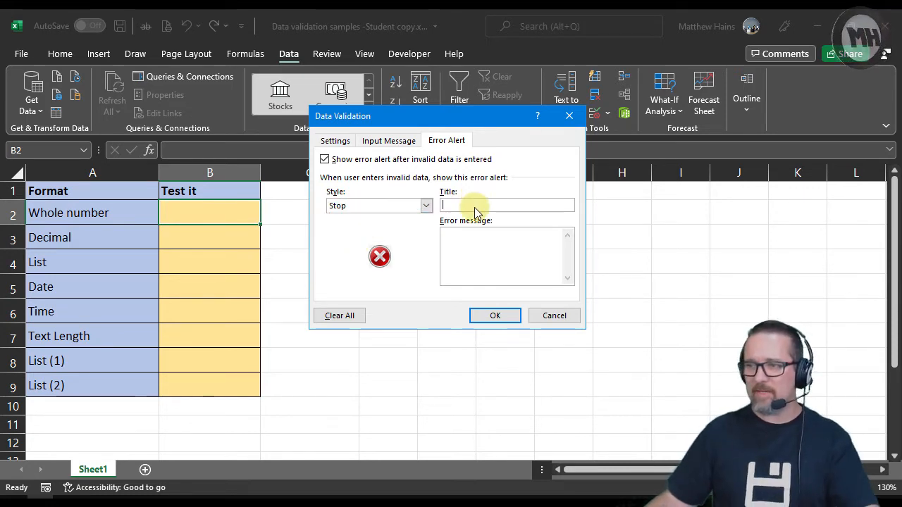
text(Wa)
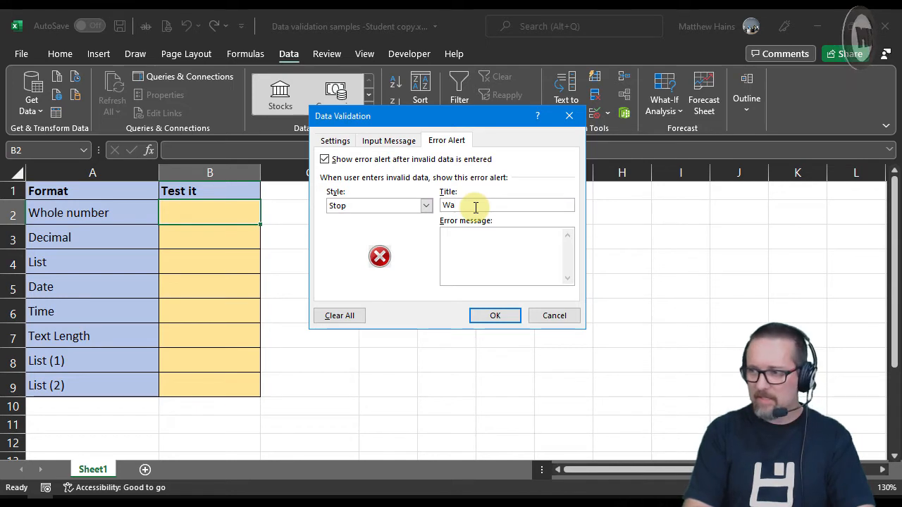
text(it a minute!)
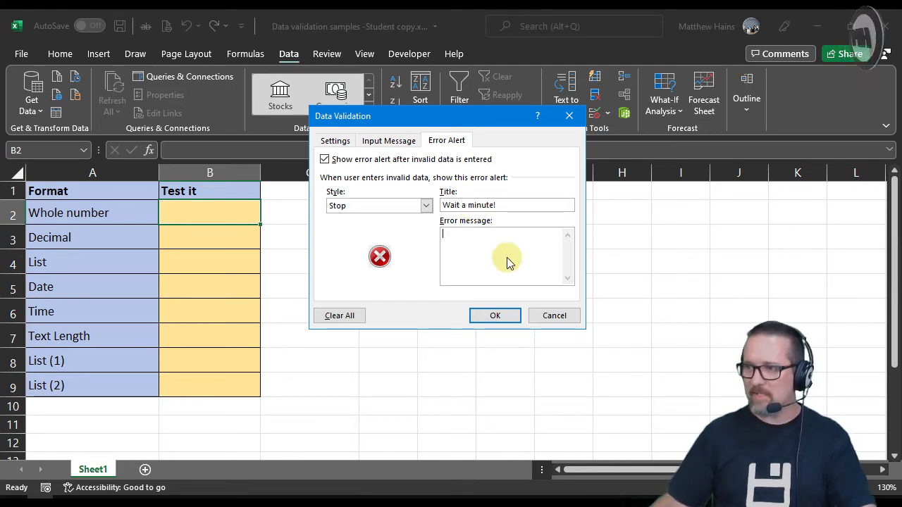
- Set the error message to "Your number is not valid. It must be between 5 and 10." and apply the validation settings
text(Your number is not valid)
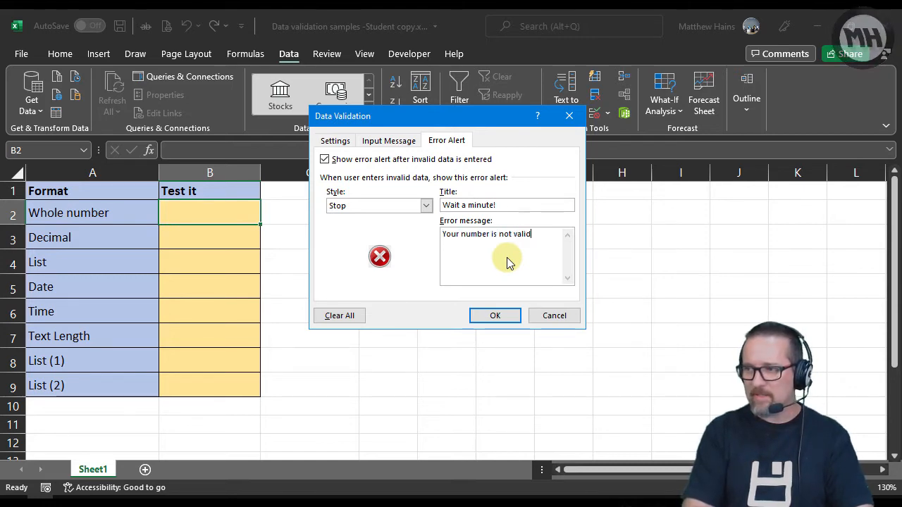
text(. It must be)
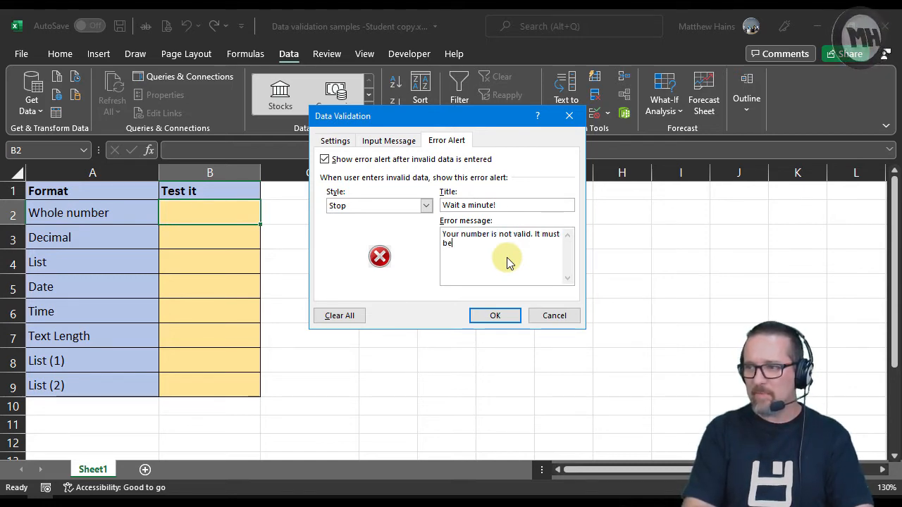
text( between 5 and 10.)
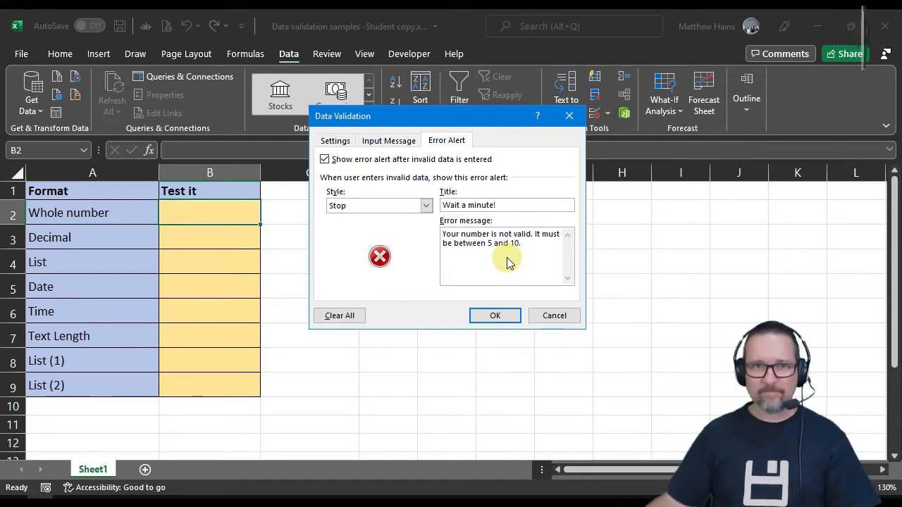
click(494, 314)
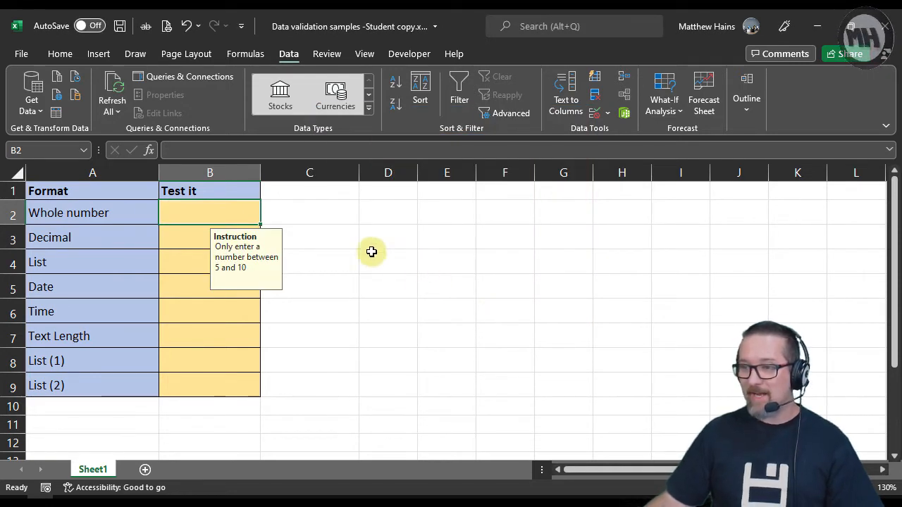
- Check the input message by selecting cells outside the table and reselecting cell B2
click(329, 250)
click(407, 214)
click(332, 254)
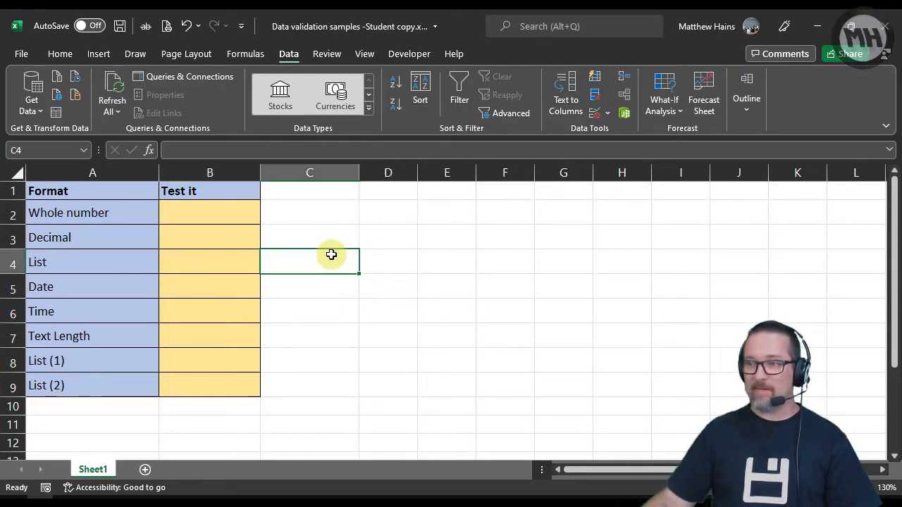
click(217, 215)
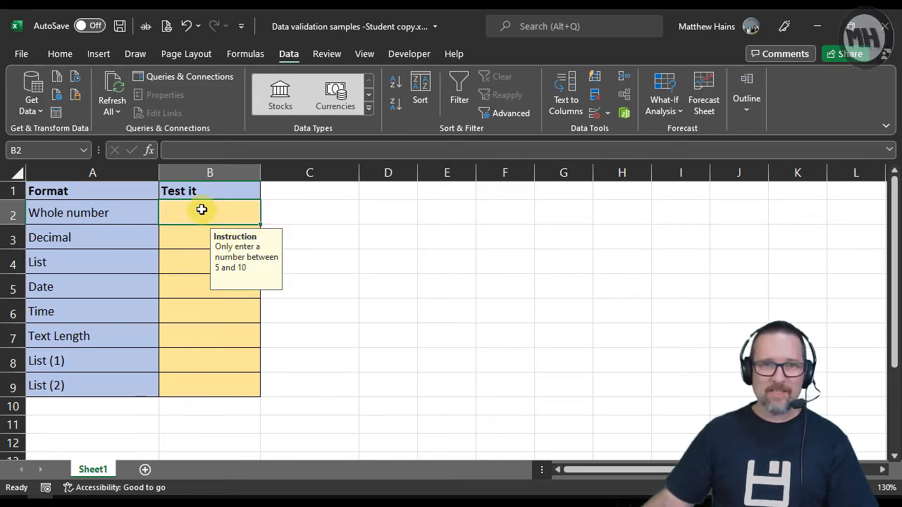
- Try the out-of-range value 11 in cell B2, retry from the error alert, and discard the entry
text(1)
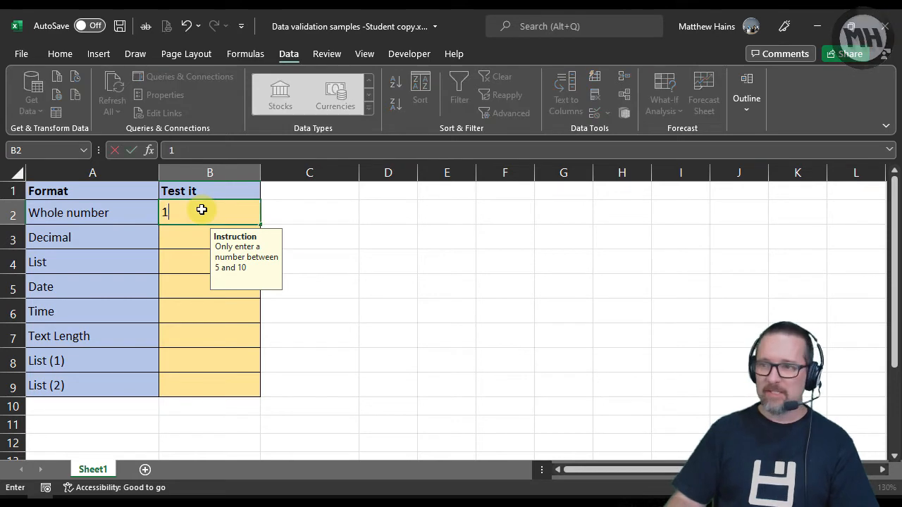
text(1)
key(Return)
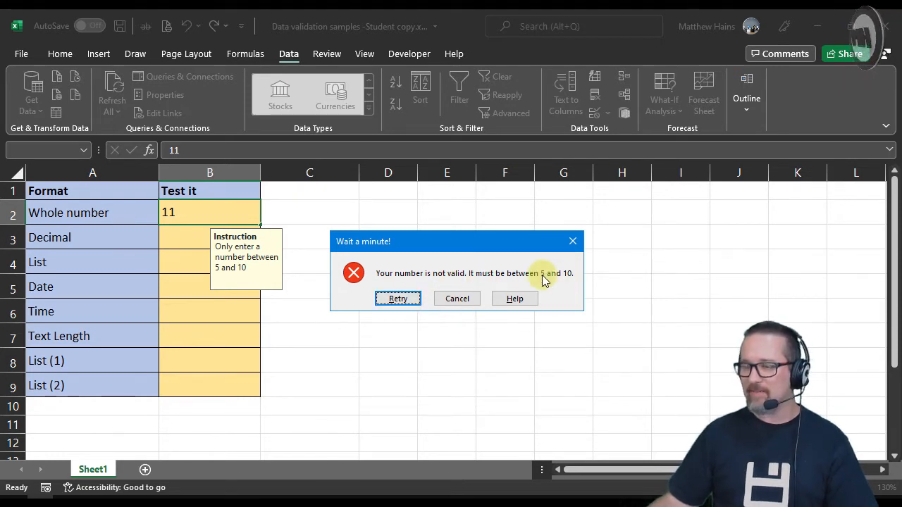
click(409, 301)
text(=C2)
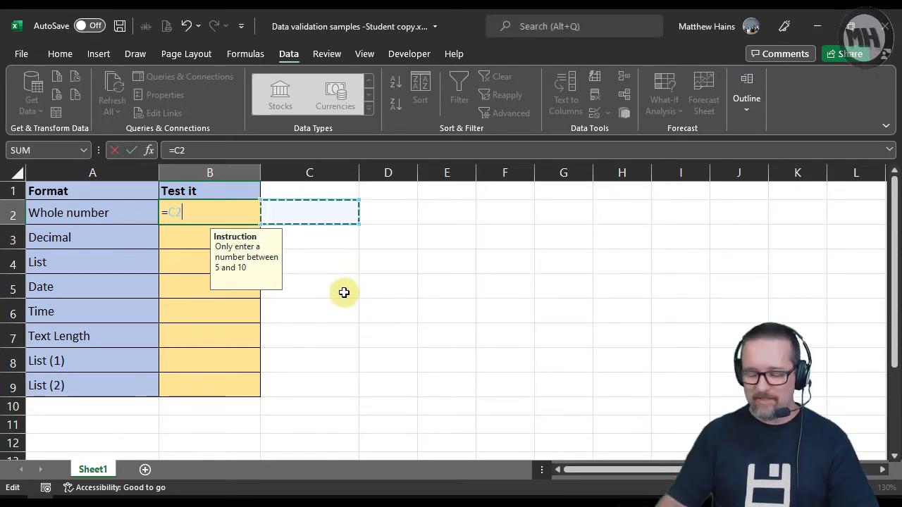
key(Escape)
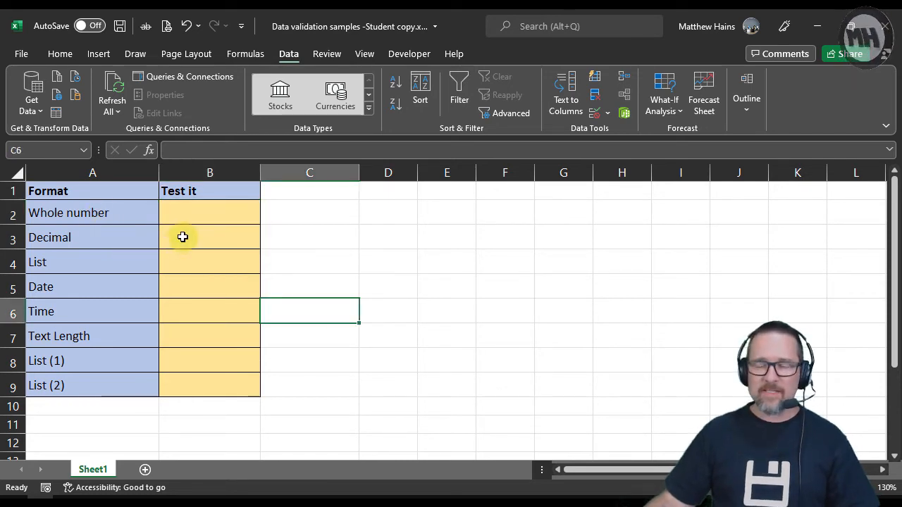
- Bring up the data validation settings for cell B3 and allow Decimal values
click(182, 237)
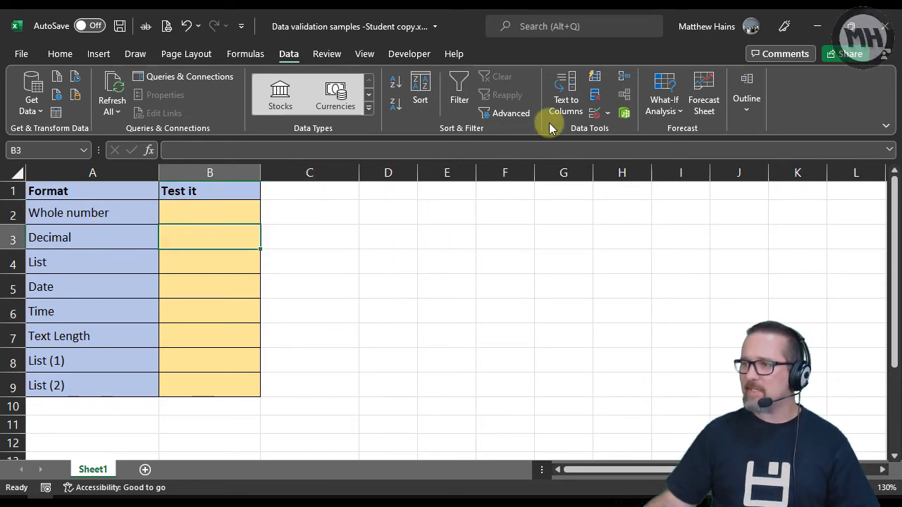
click(594, 113)
click(334, 140)
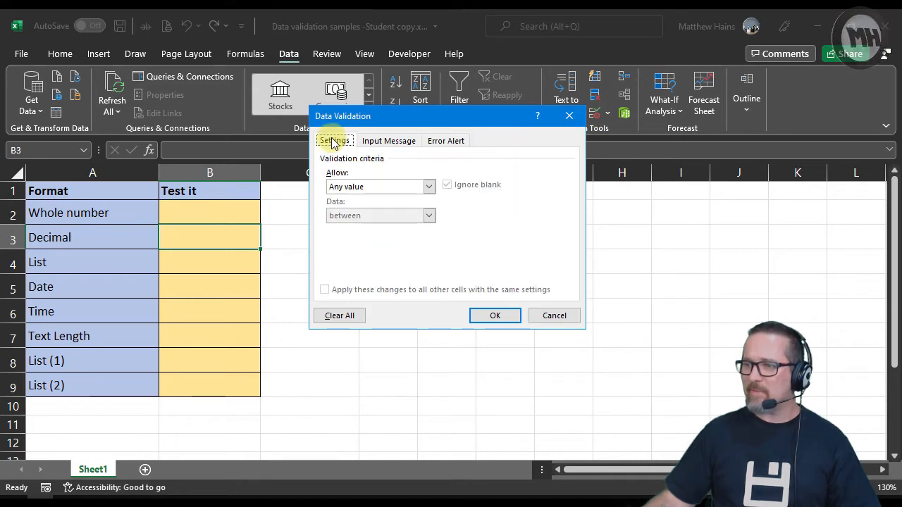
click(349, 186)
click(364, 219)
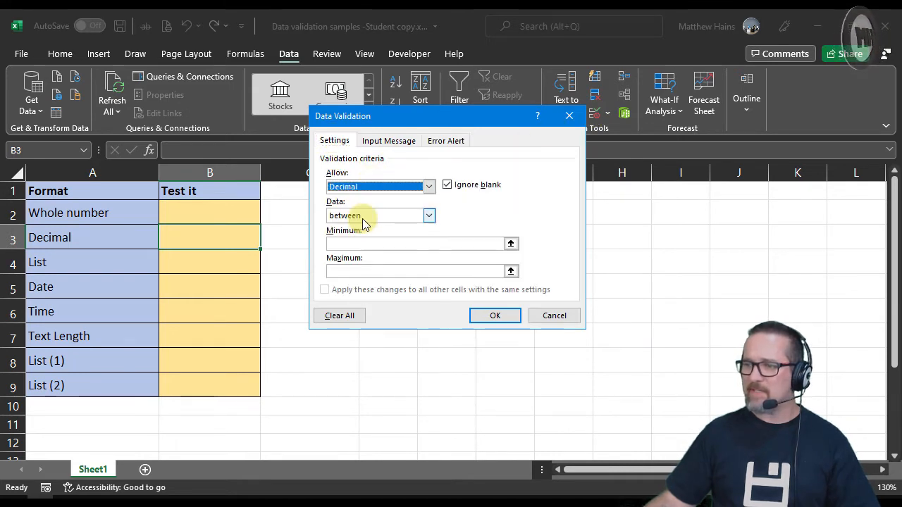
- Review the comparison conditions offered for the Decimal, Date and Time validation types on cell B3
click(431, 214)
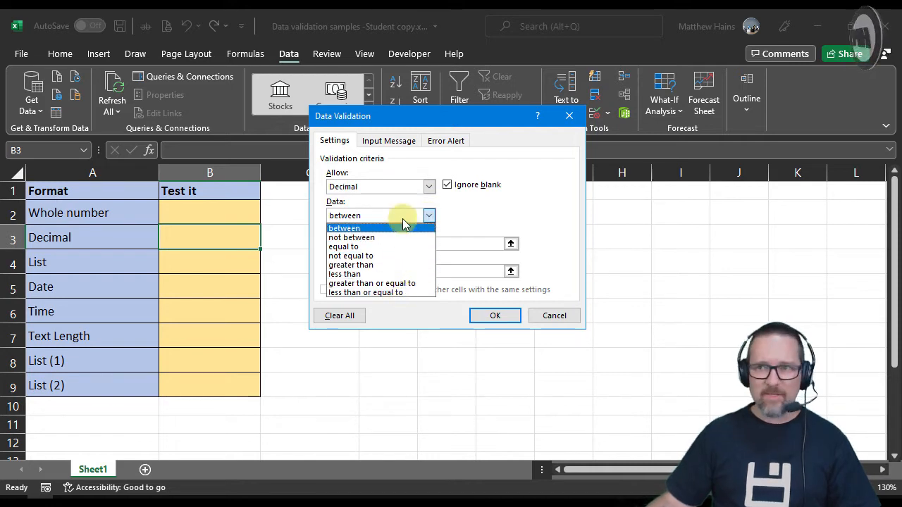
click(434, 185)
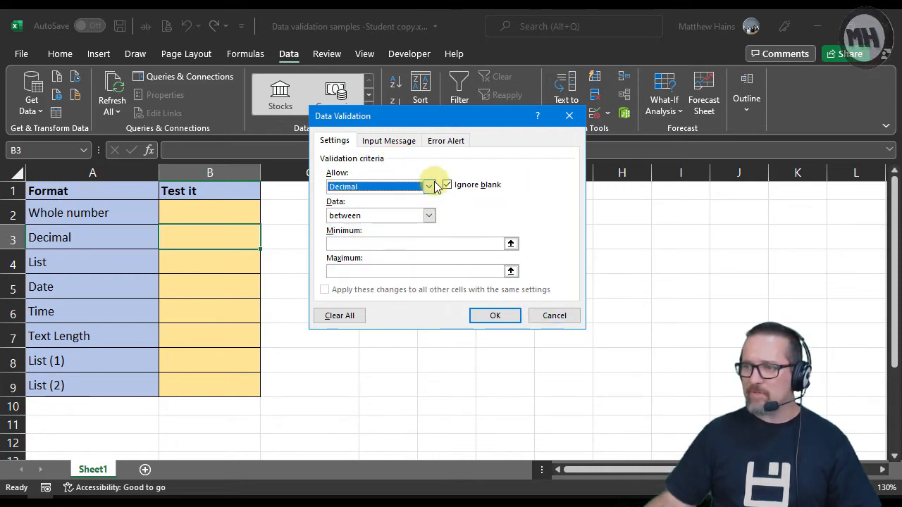
click(417, 189)
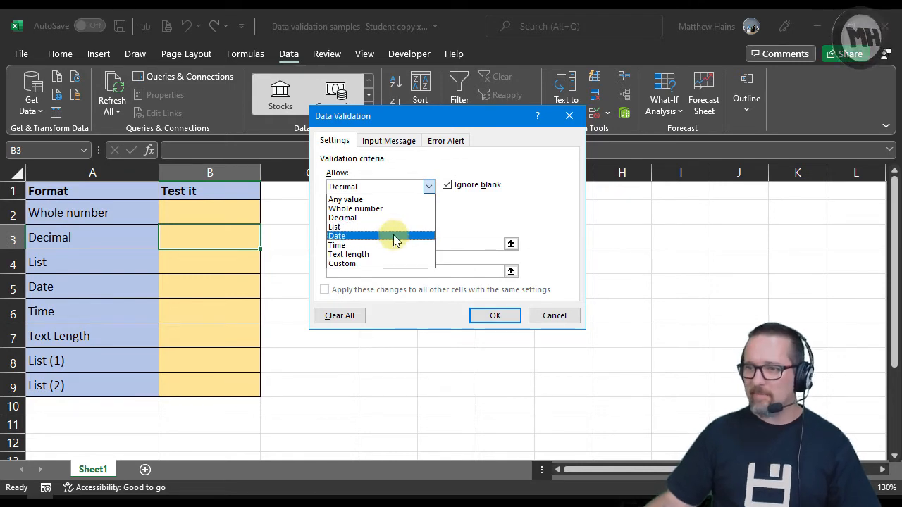
click(393, 236)
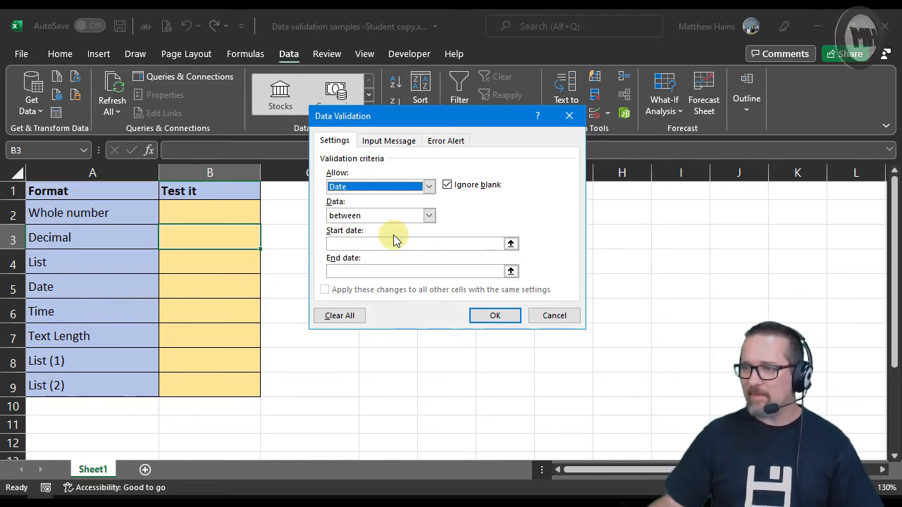
click(427, 216)
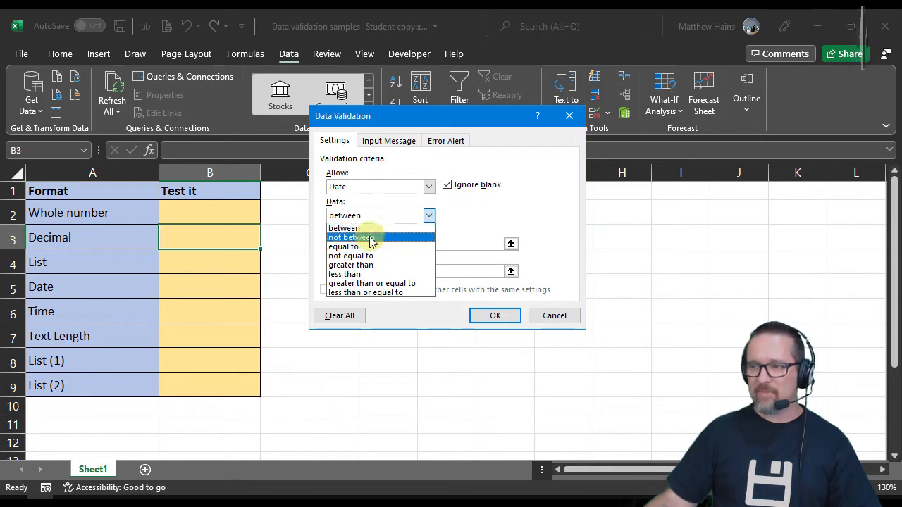
click(481, 209)
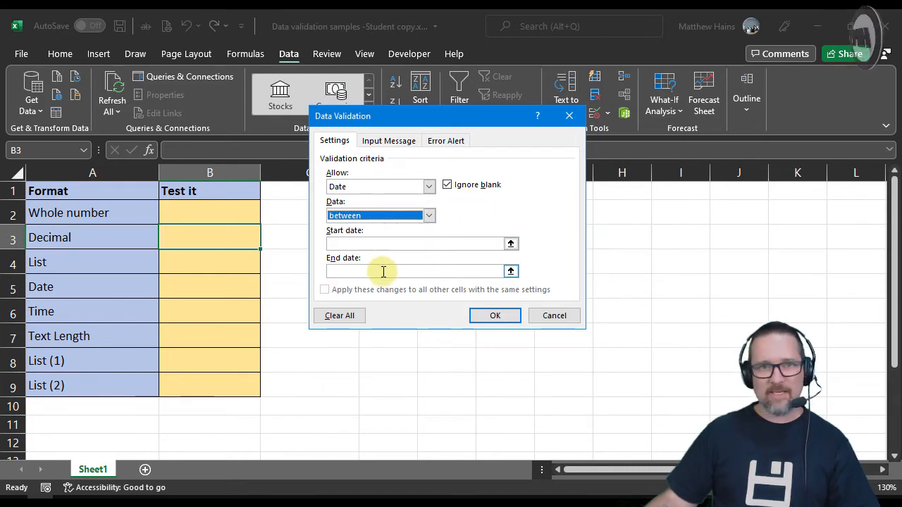
click(429, 187)
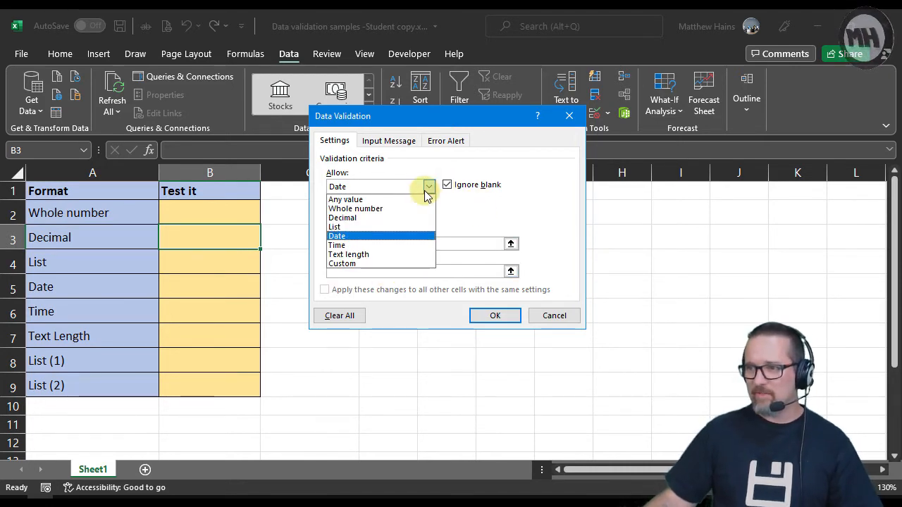
click(384, 245)
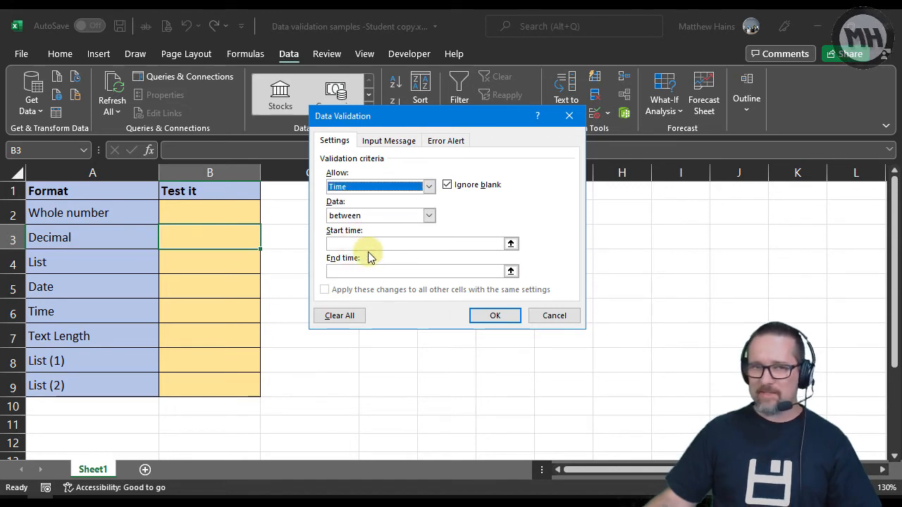
click(429, 215)
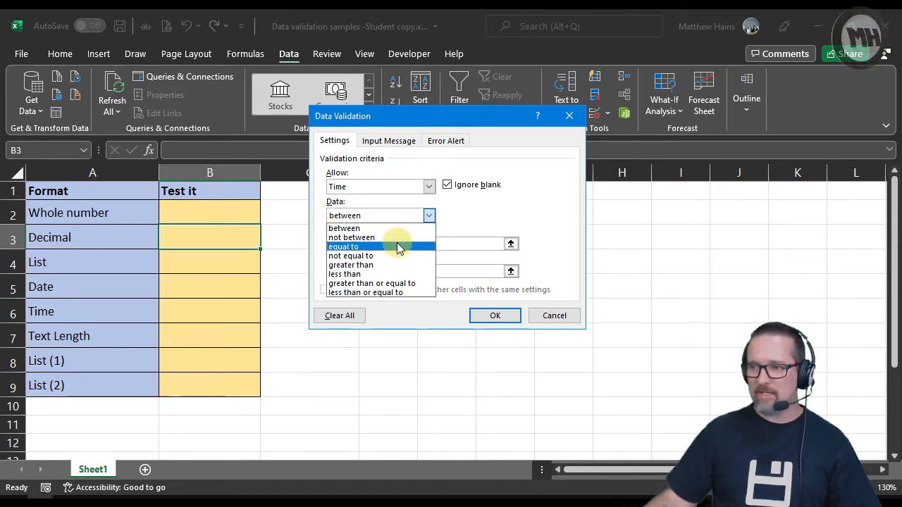
click(479, 204)
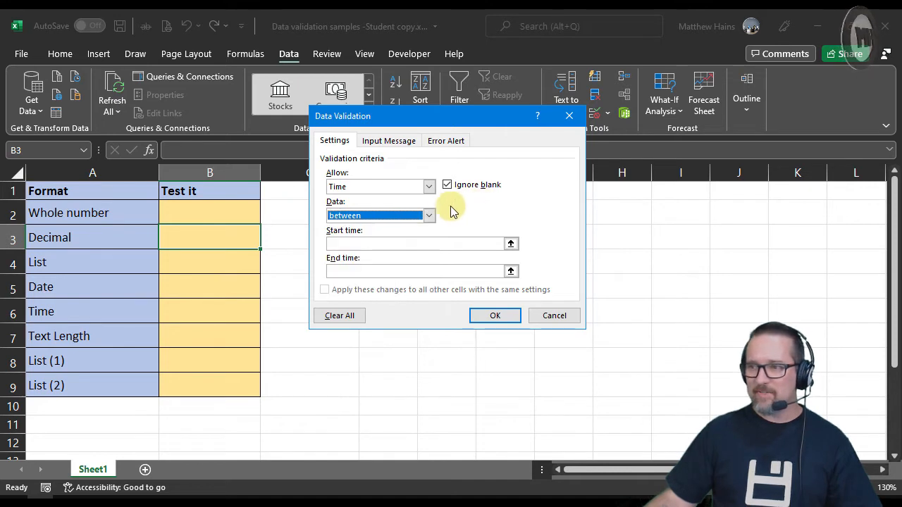
- Restrict cell B3 to a text length equal to 3 and apply the validation rule
click(428, 187)
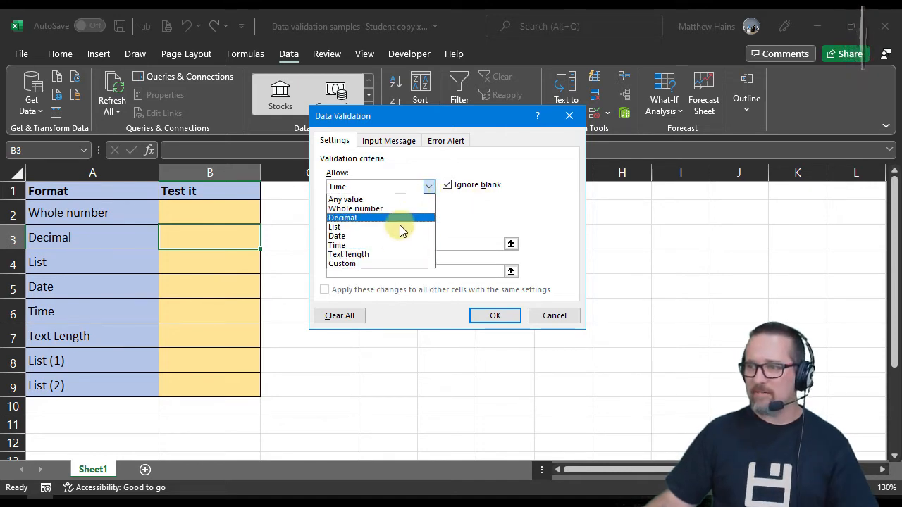
click(388, 253)
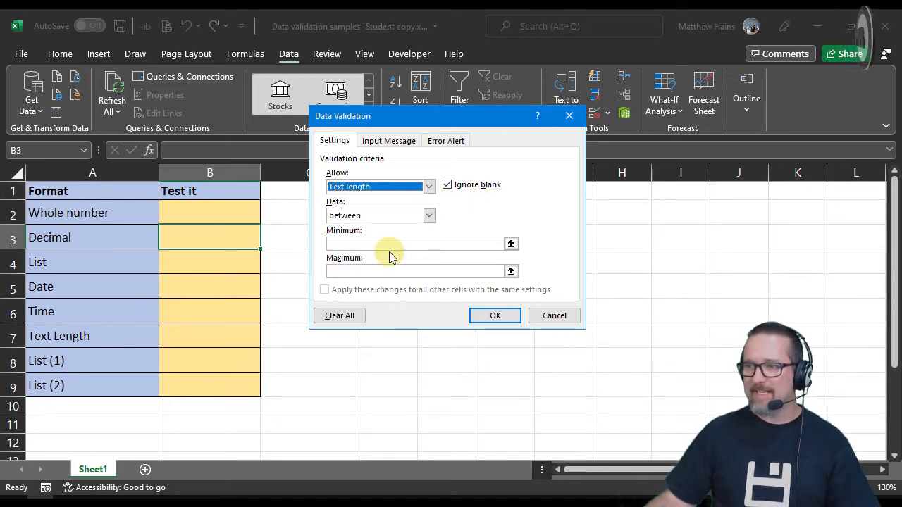
click(429, 215)
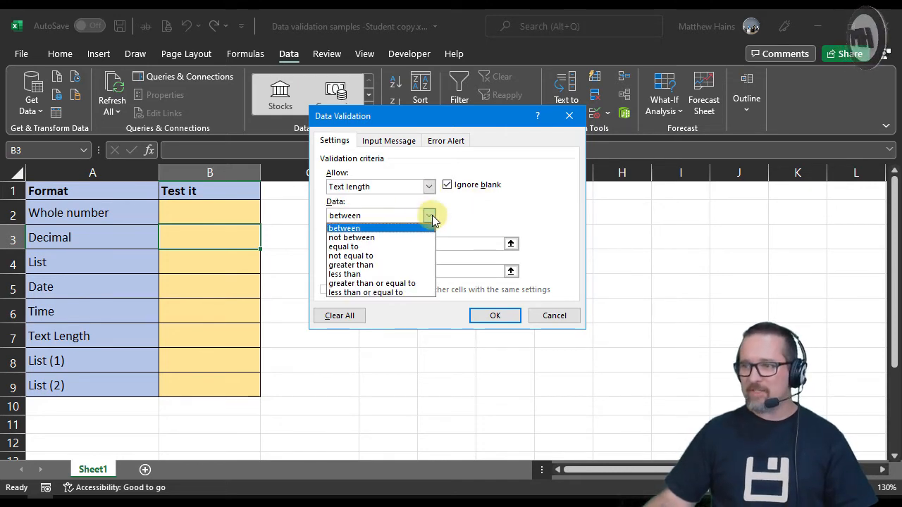
click(377, 248)
click(372, 239)
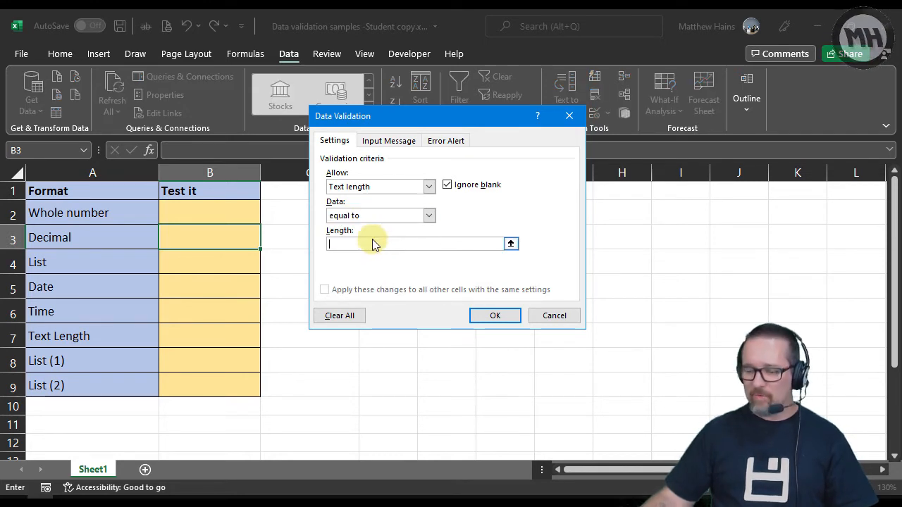
text(3)
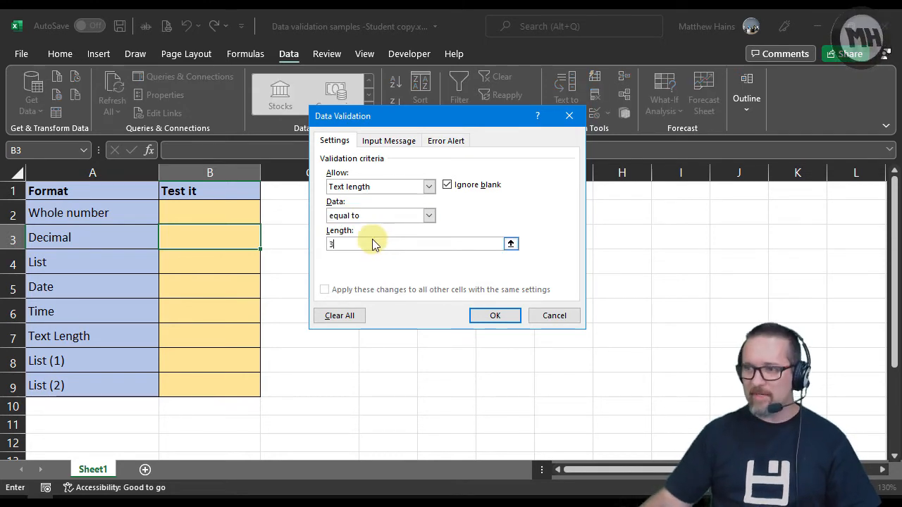
click(493, 316)
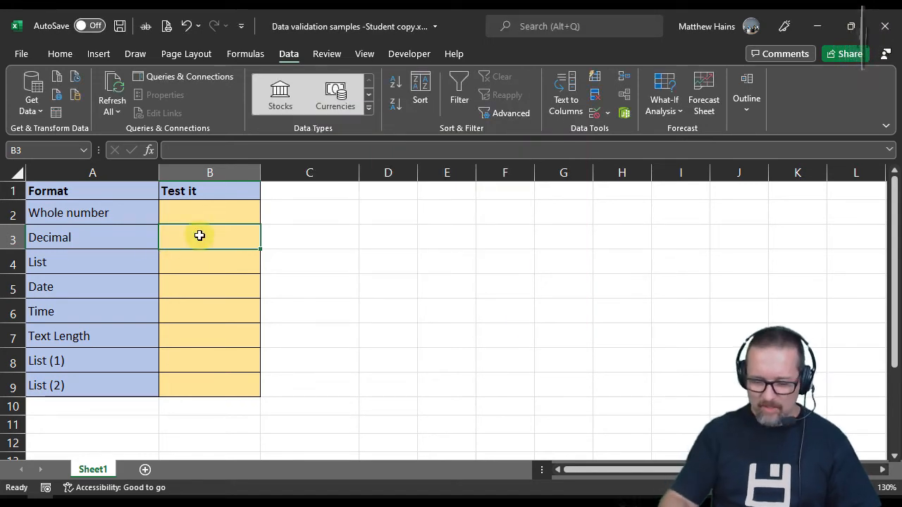
- Test the text length rule in cell B3 with "kjui", discard that entry, and enter "ijh" instead
text(kjui)
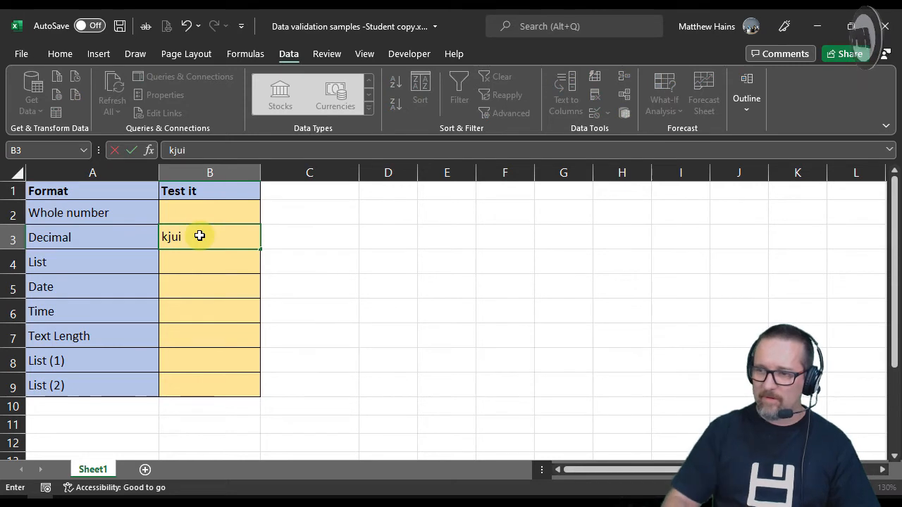
key(Return)
key(Escape)
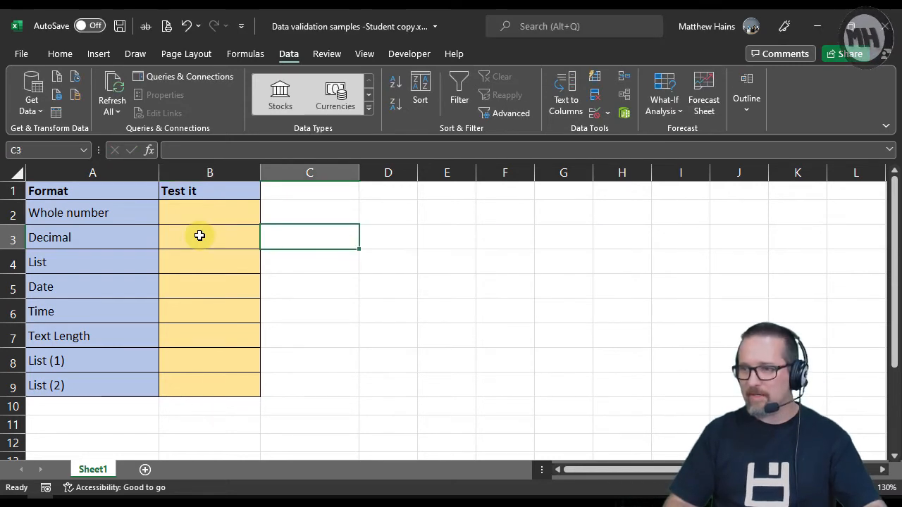
text(ijh)
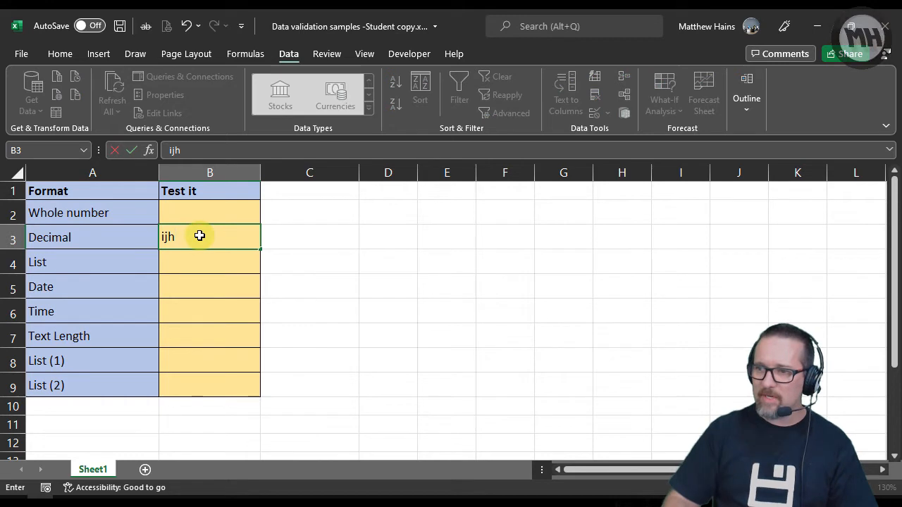
key(Return)
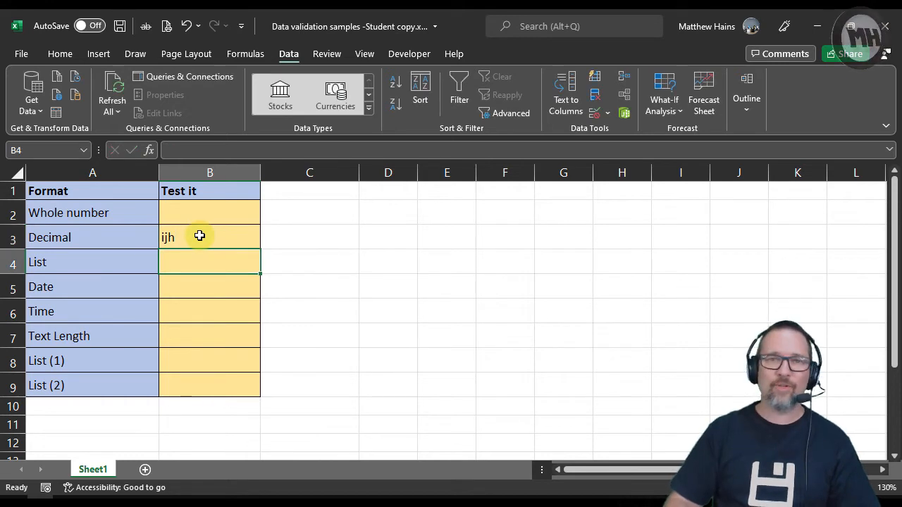
- Clear all data validation settings from cell B3 and apply the change
click(200, 236)
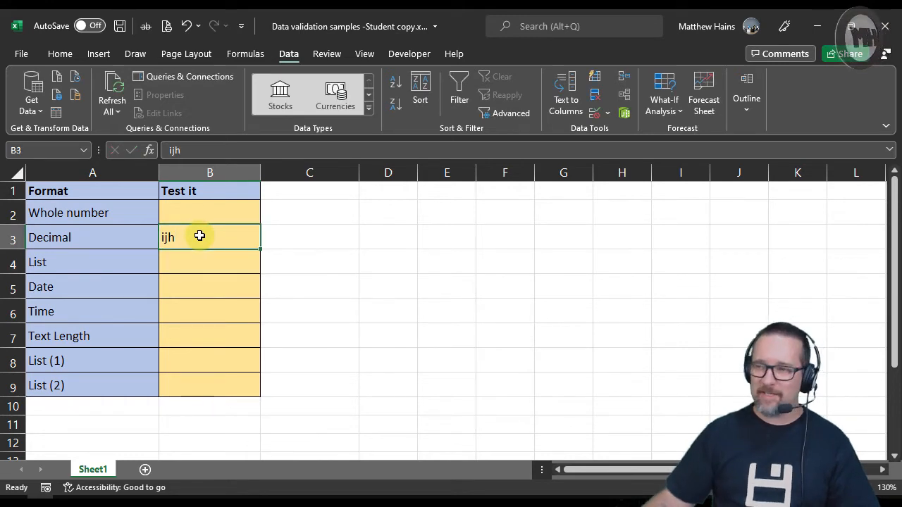
click(593, 112)
click(339, 315)
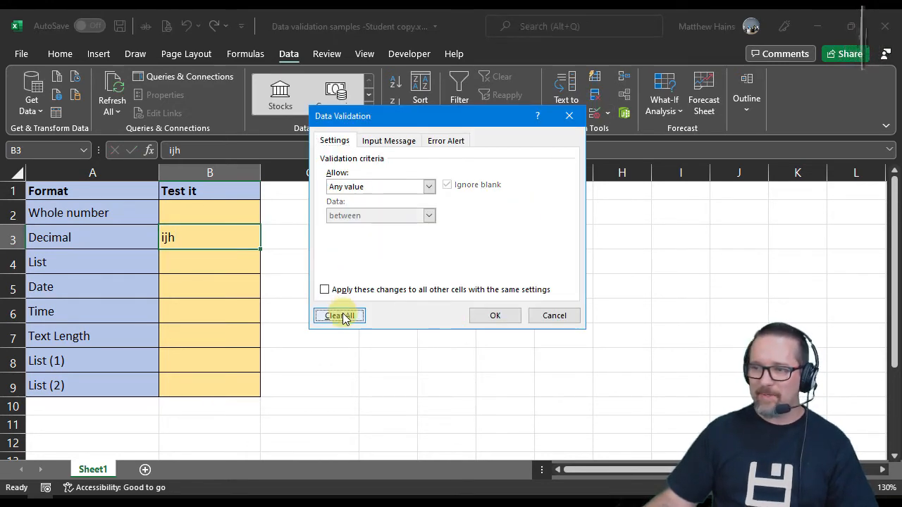
click(493, 315)
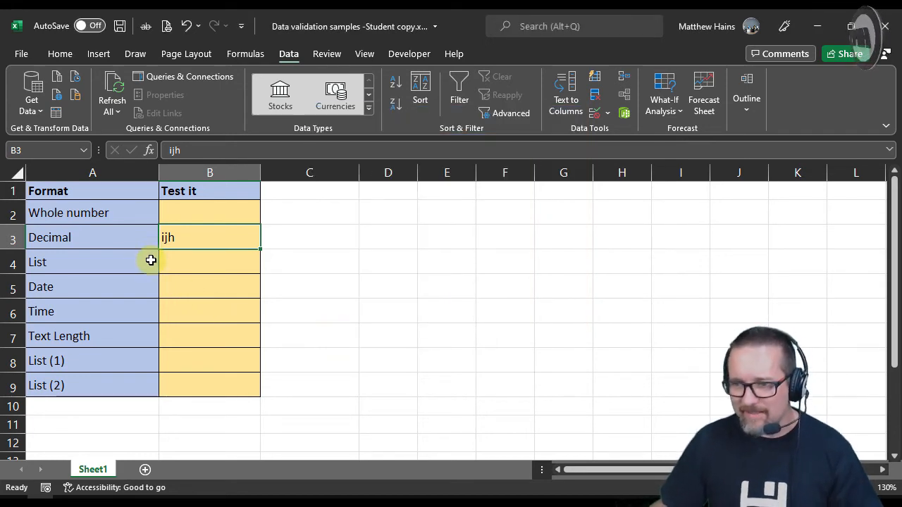
- Go through the Test it cells for the remaining formats, from Whole number down to Text Length
click(118, 217)
click(185, 231)
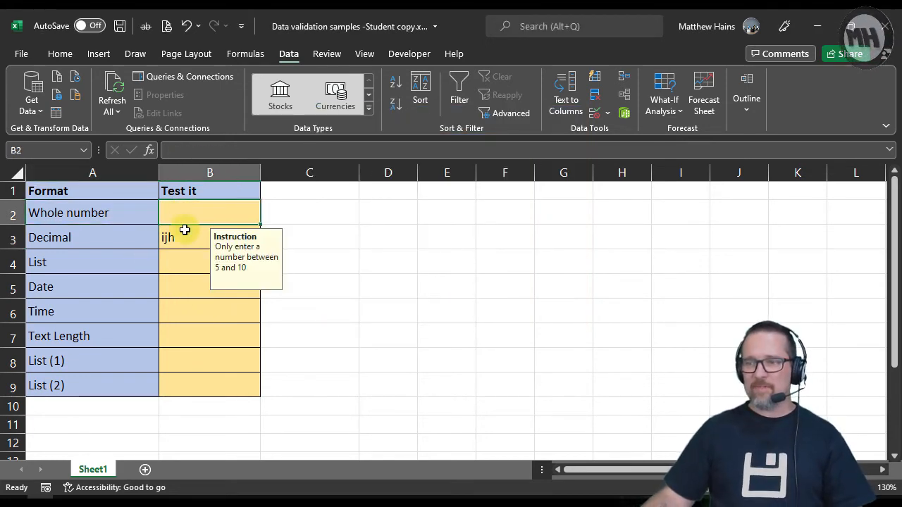
click(184, 262)
click(183, 288)
click(181, 310)
click(183, 336)
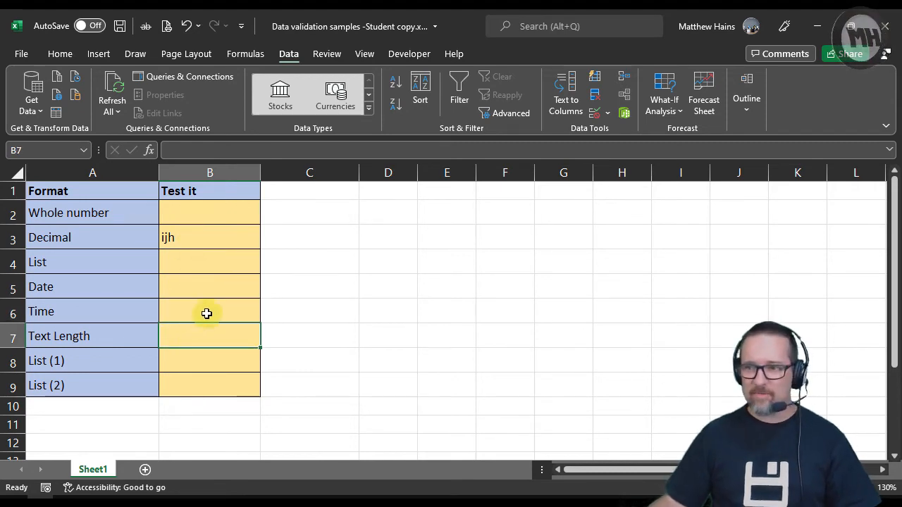
- Delete row 8, which holds the List (1) format
click(125, 364)
click(185, 362)
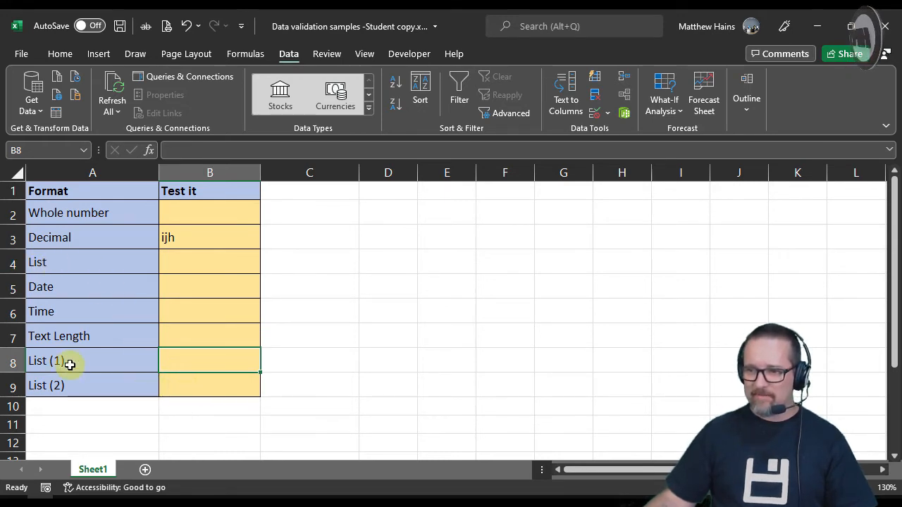
click(35, 362)
click(11, 362)
right_click(11, 362)
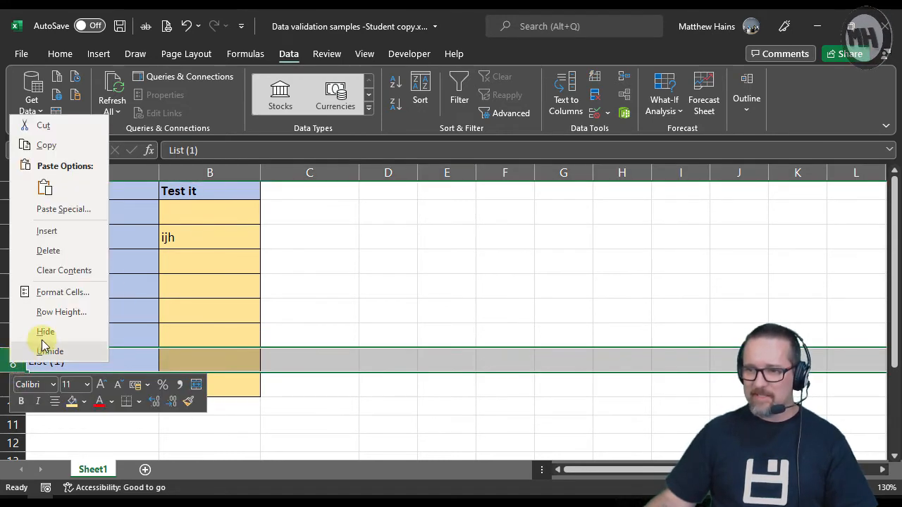
click(48, 251)
- Bring up the data validation settings for cell B4 beside List and allow List values
click(70, 258)
click(183, 258)
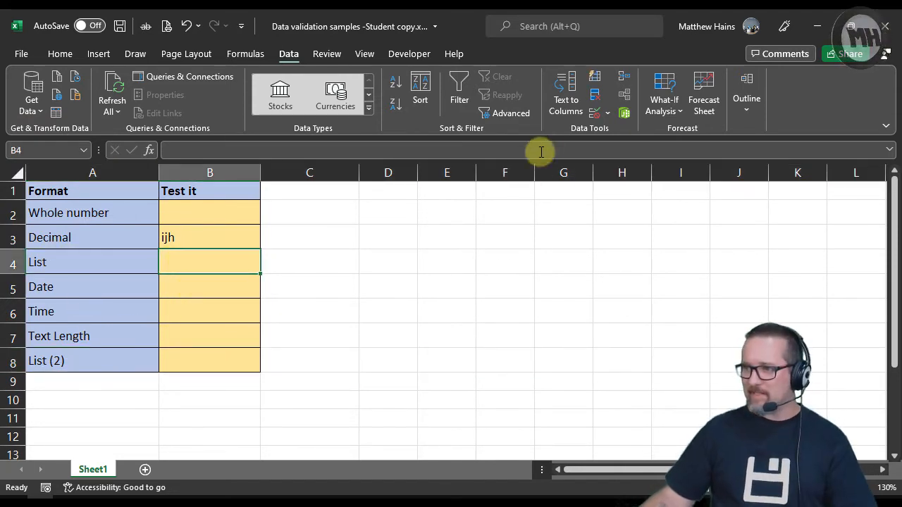
click(596, 114)
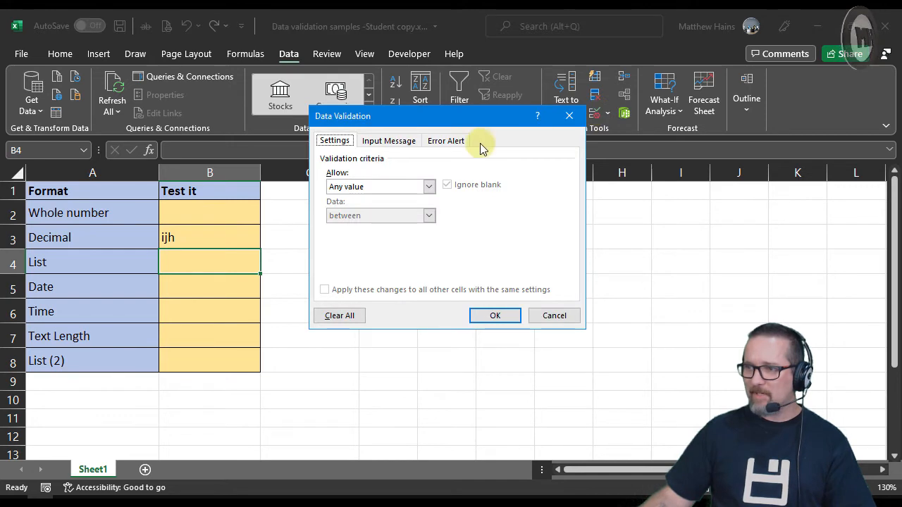
click(379, 184)
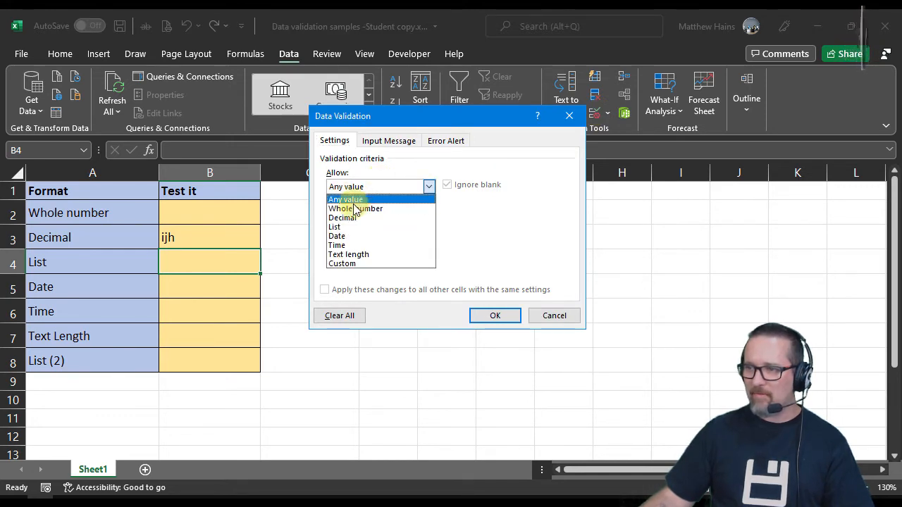
click(349, 227)
- Set the list source for cell B4 to "Apple, Oranges, Pears, Bananas, Mangos"
click(384, 246)
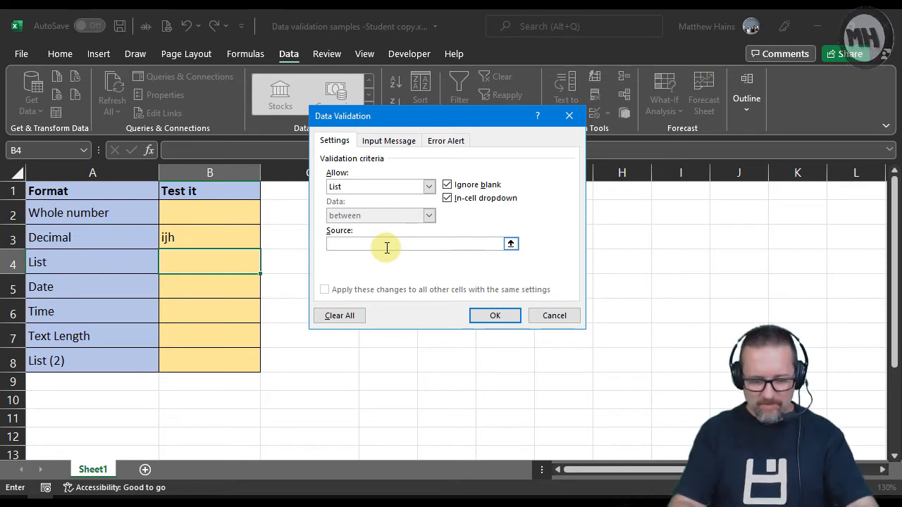
text(Apple,)
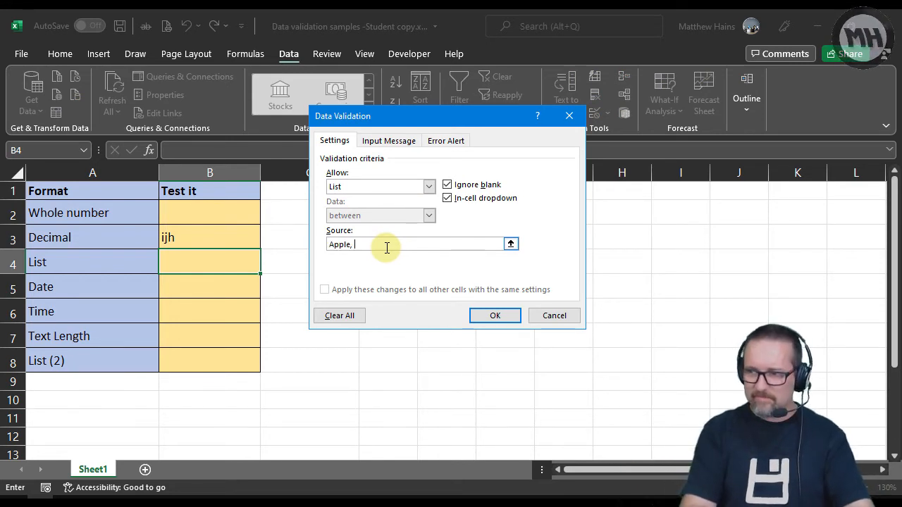
text( Or)
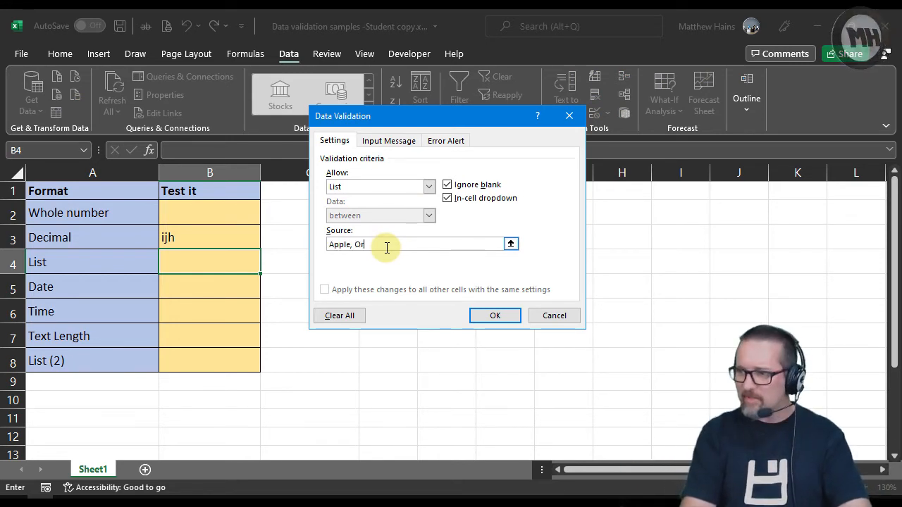
text(anges)
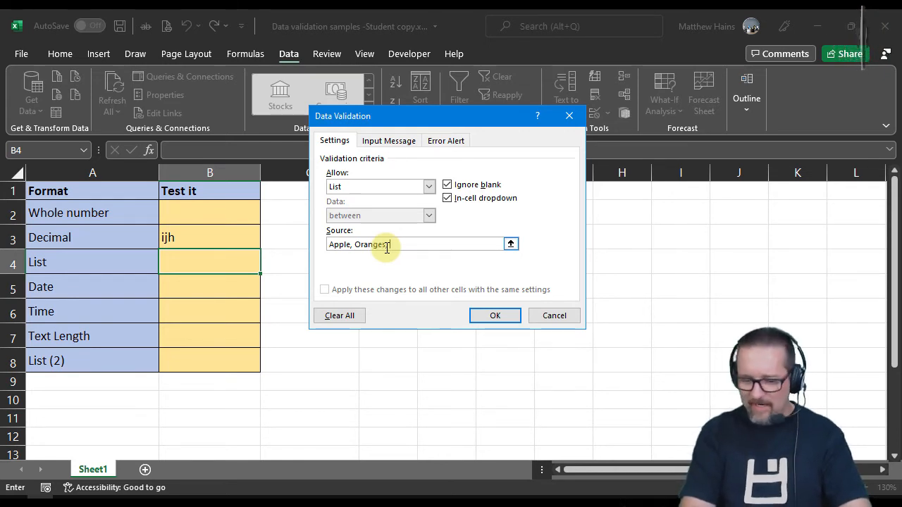
text(, Pears, Bananas, Mangos)
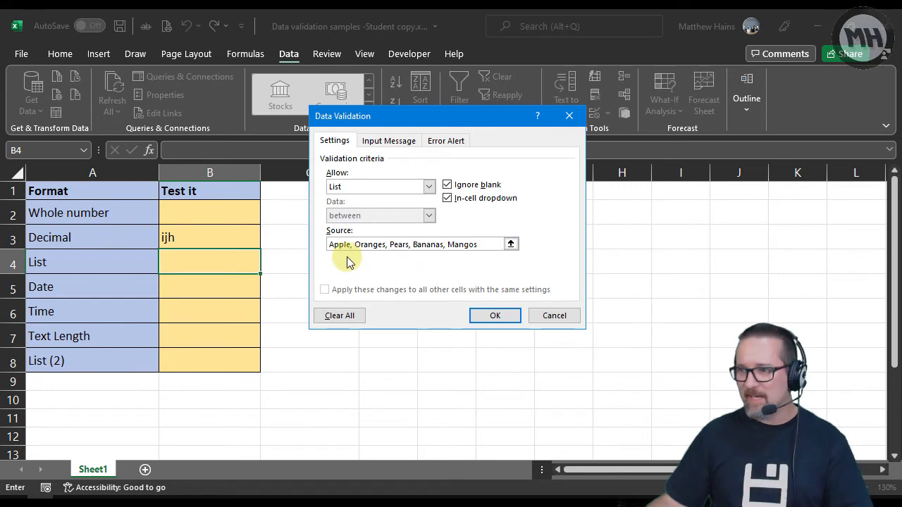
- Apply the list rule to cell B4 and test its drop-down by choosing Oranges, followed by Bananas
click(494, 319)
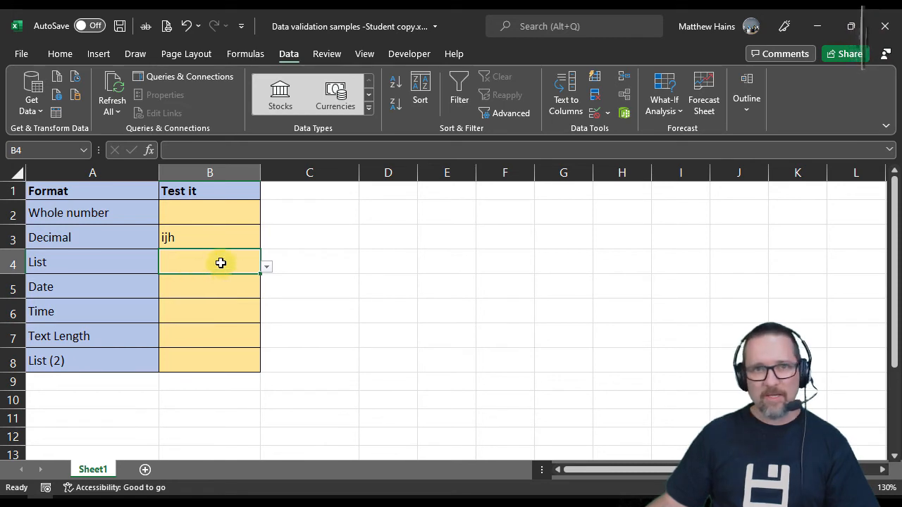
click(267, 267)
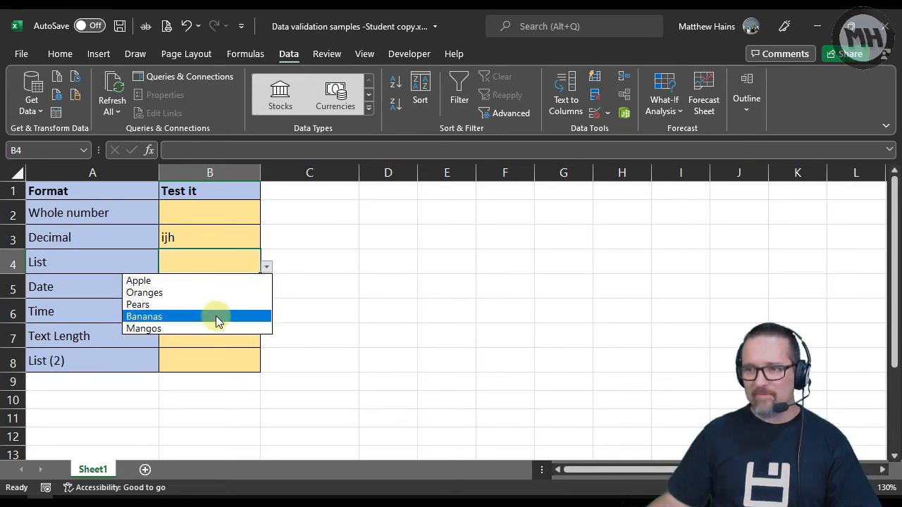
click(174, 292)
click(266, 268)
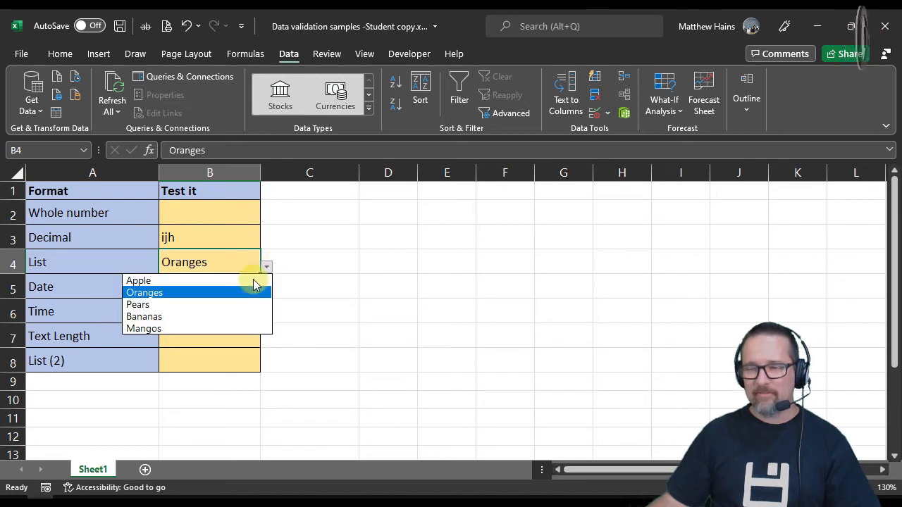
click(191, 319)
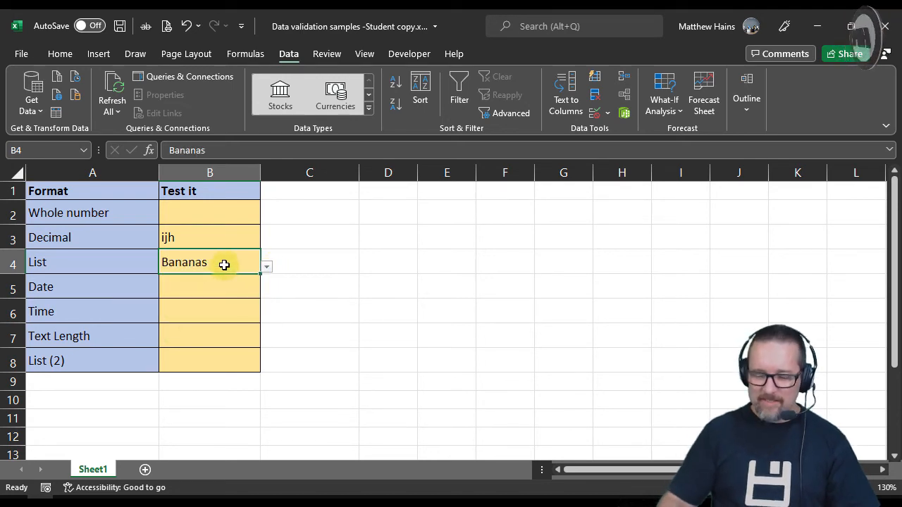
- Clear cell B4 and try to enter "Bananass", a value outside the allowed list
key(BackSpace)
click(350, 269)
click(200, 271)
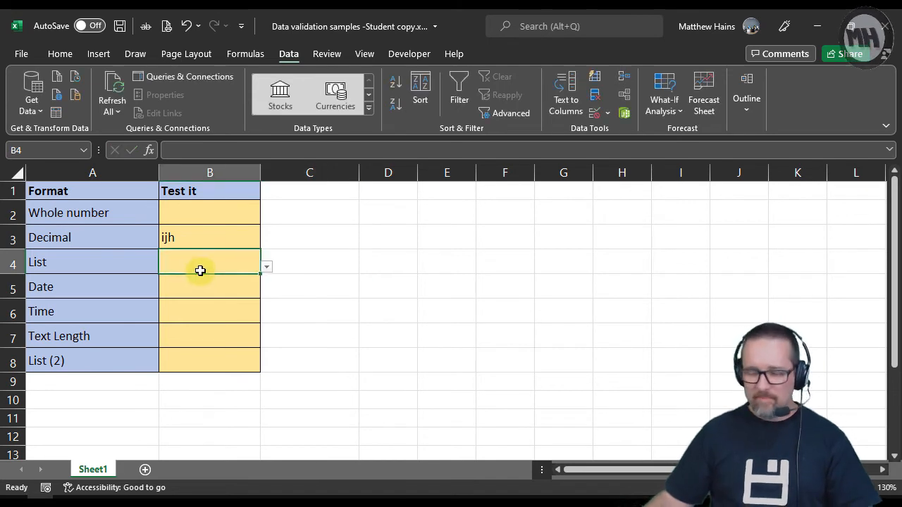
text(Bananass)
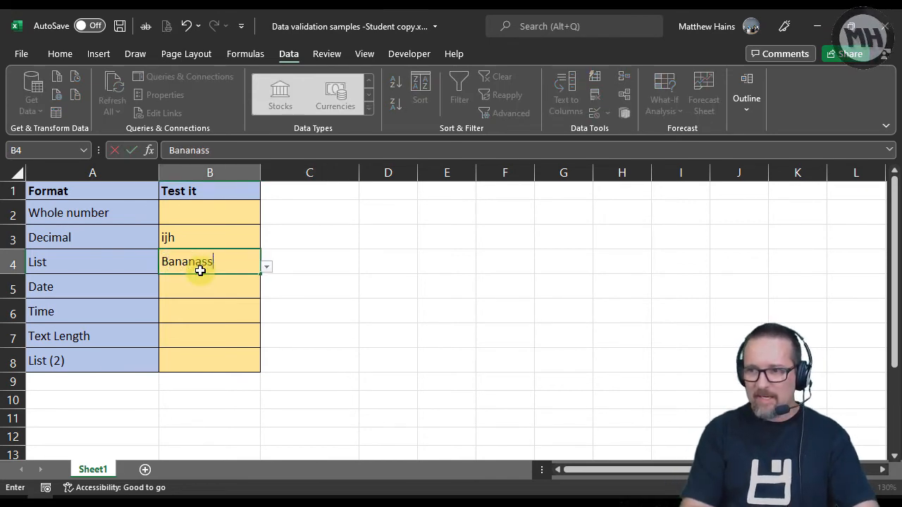
key(Return)
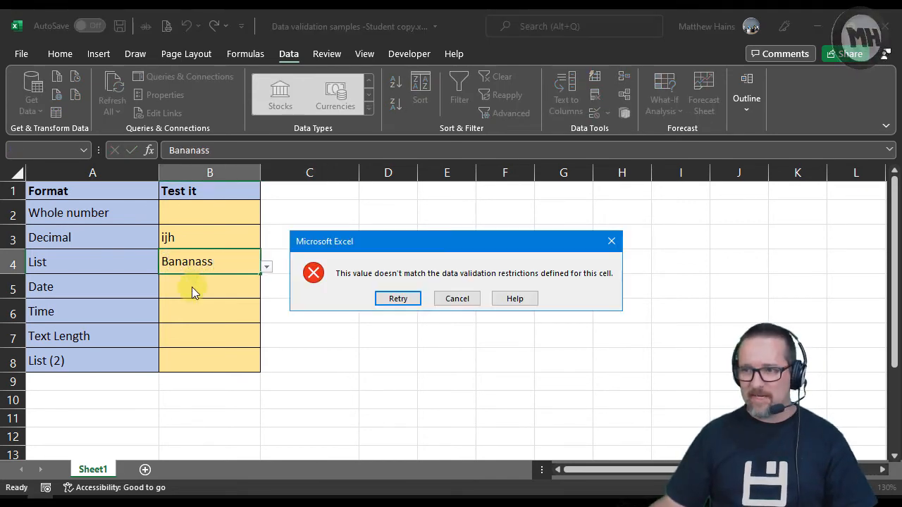
click(457, 300)
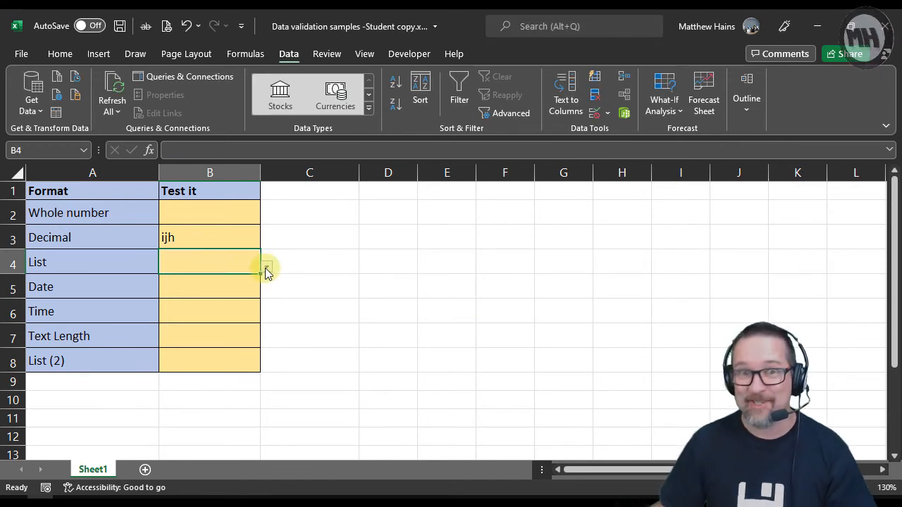
- Choose Apple from the drop-down list in cell B4
click(265, 267)
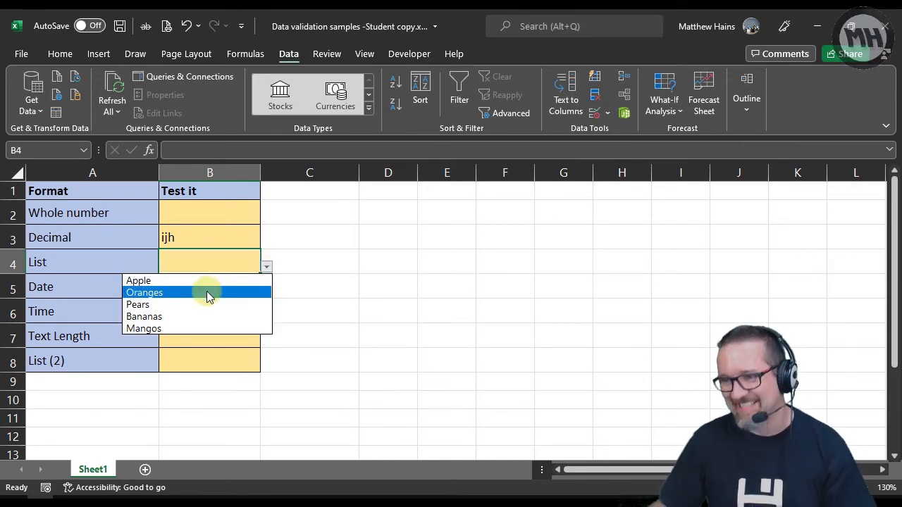
click(162, 280)
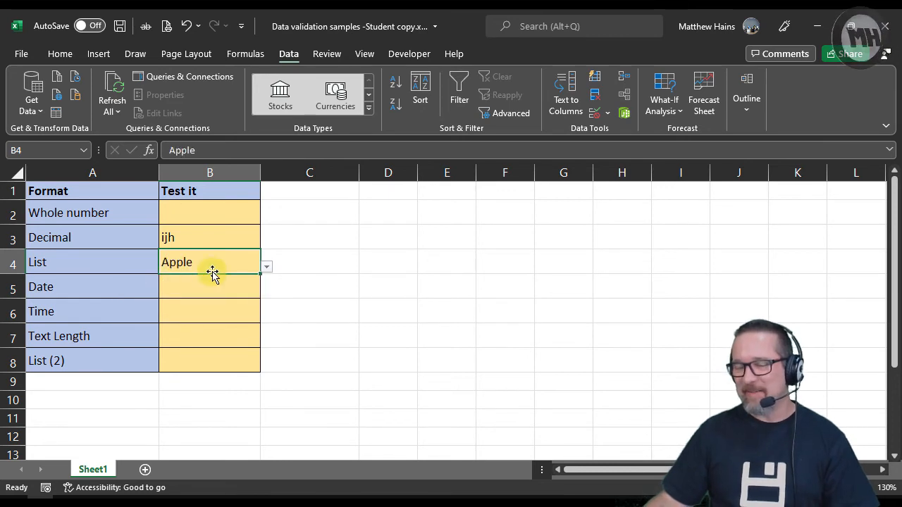
click(265, 268)
click(220, 260)
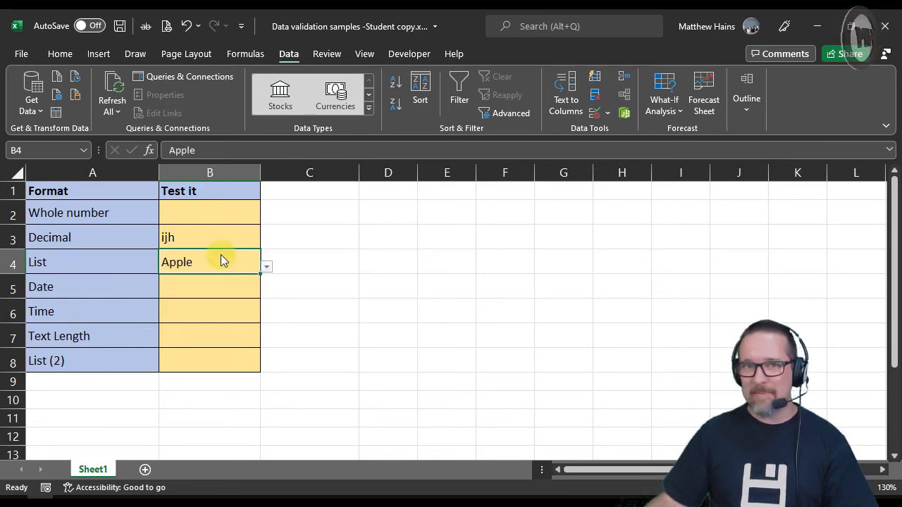
click(190, 361)
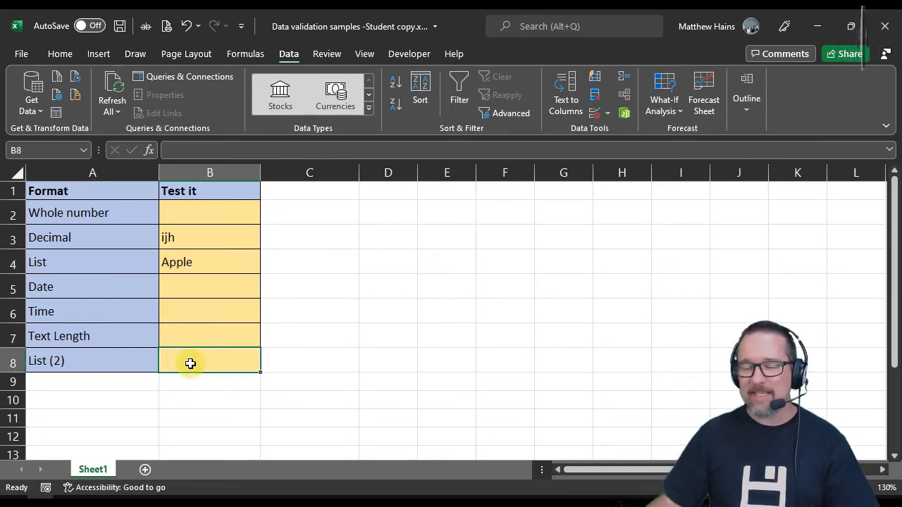
click(518, 213)
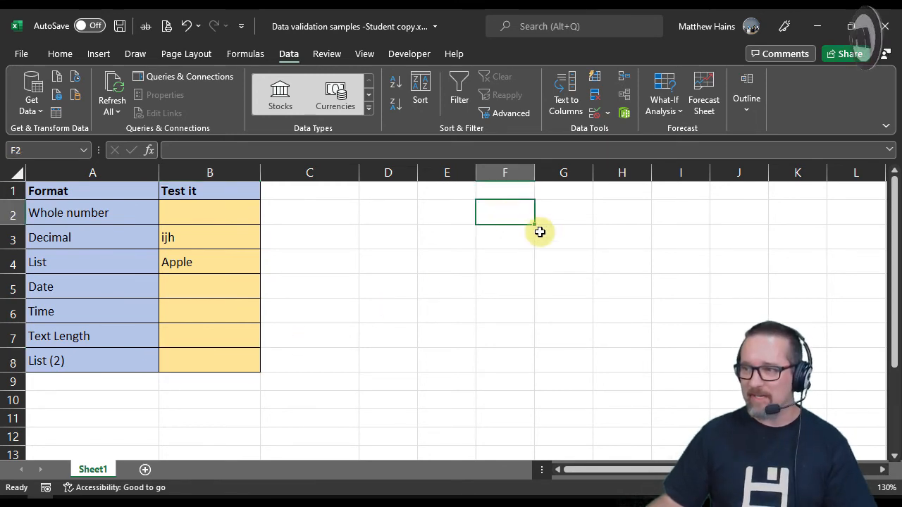
text(=Monday)
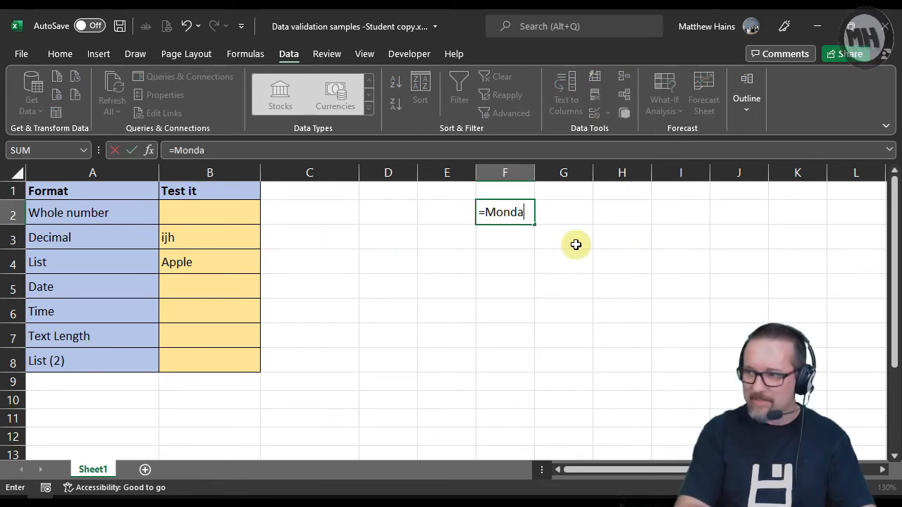
key(Return)
key(Up)
- Enter Monday in cell F2, fill the weekdays down to Sunday in F8, and widen column F to fit them
text(m)
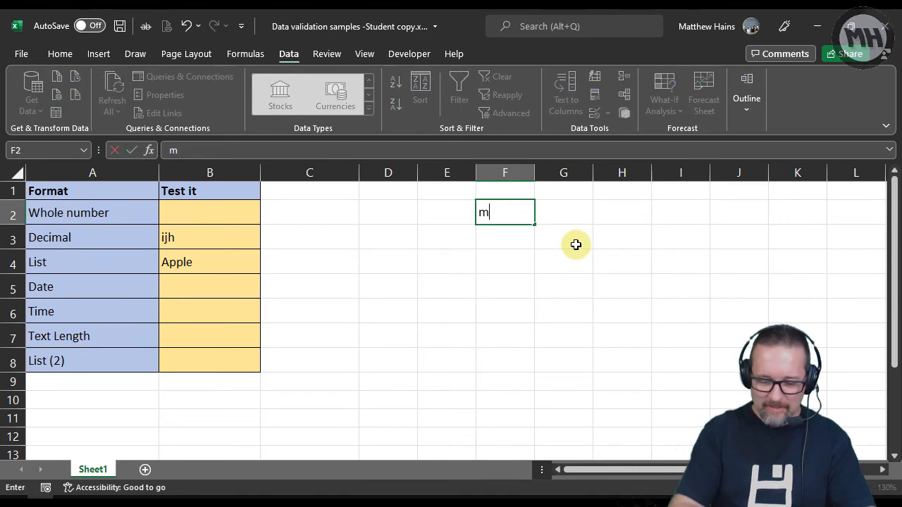
text(onday)
key(Return)
click(528, 221)
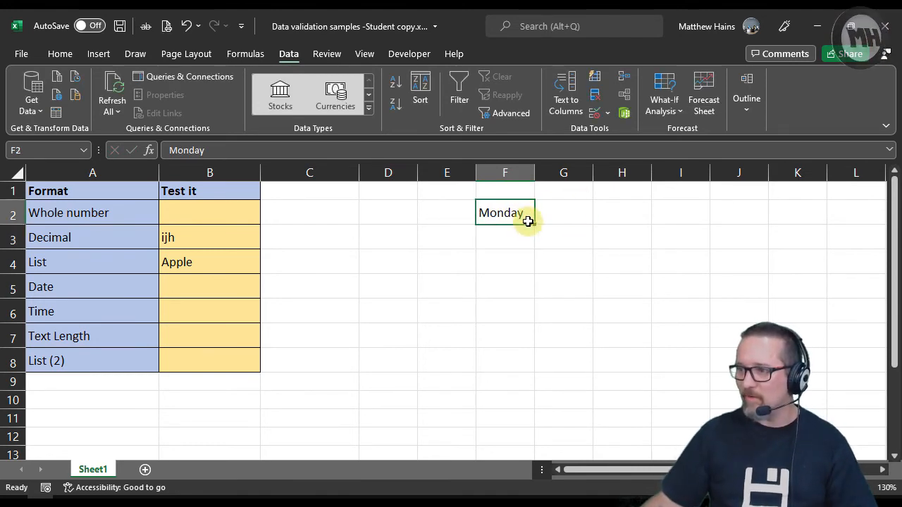
drag(536, 224, 526, 364)
drag(535, 173, 551, 173)
click(580, 286)
drag(515, 214, 503, 355)
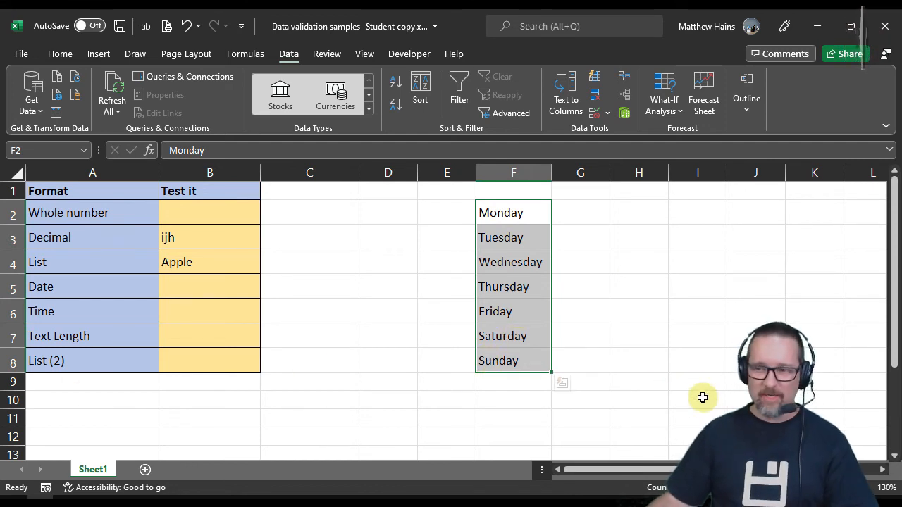
- Apply a List validation rule to cell B8 beside List (2), with =$F$2:$F$8 as its source
click(194, 363)
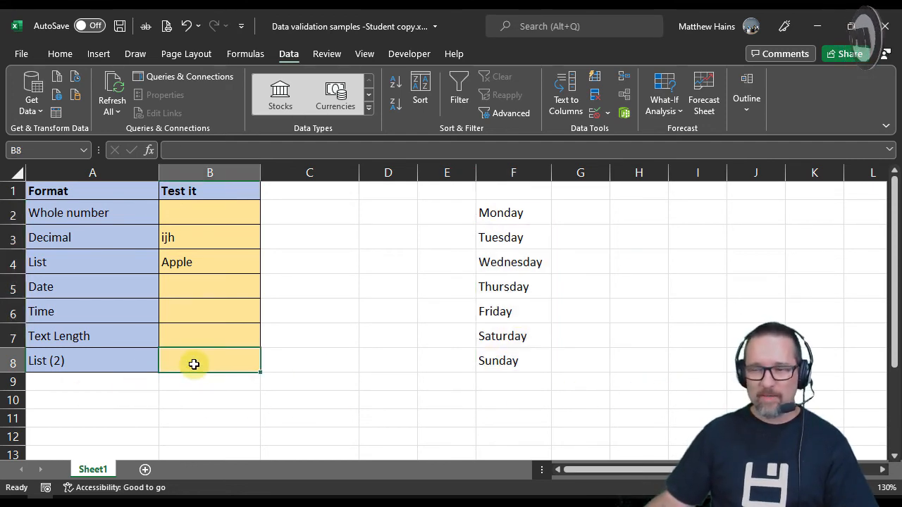
click(592, 118)
click(427, 187)
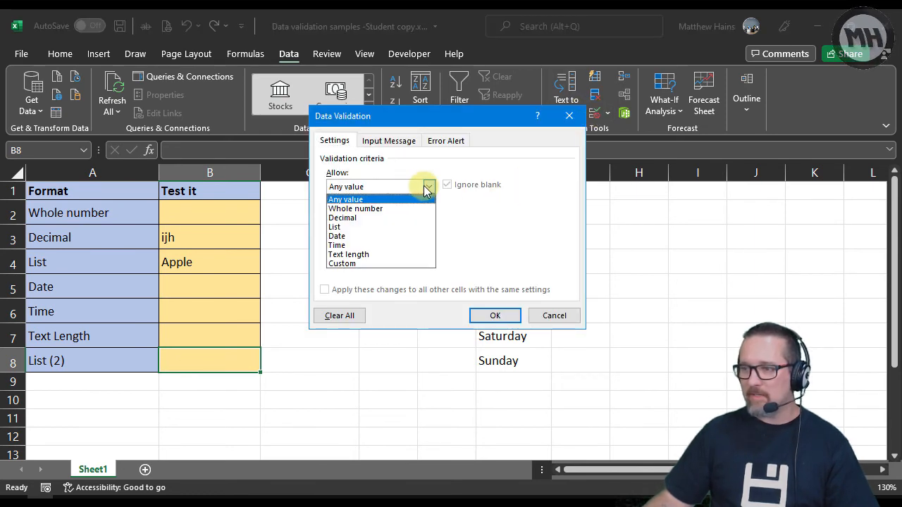
click(353, 228)
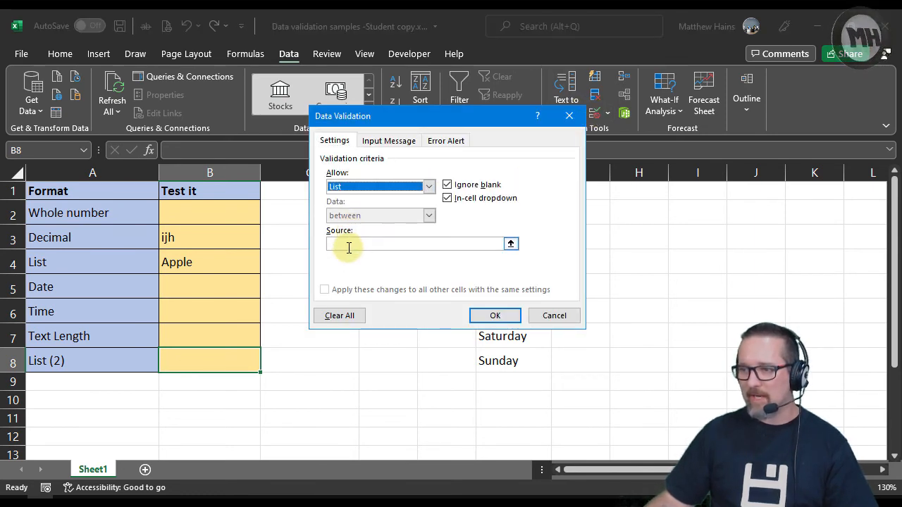
click(356, 245)
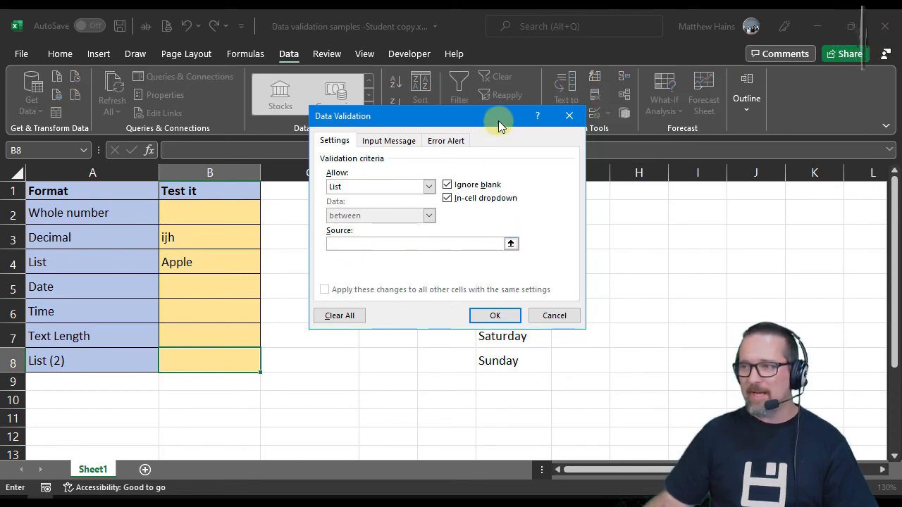
click(510, 243)
drag(498, 211, 498, 361)
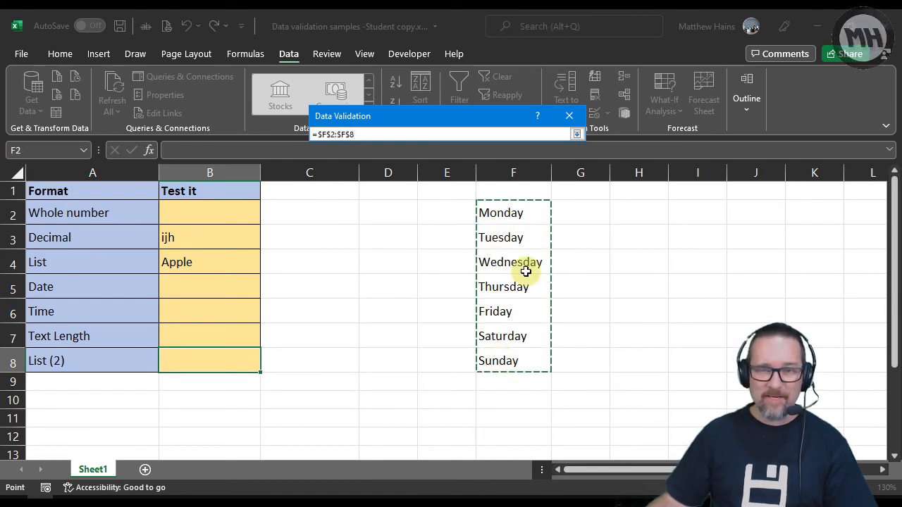
click(576, 135)
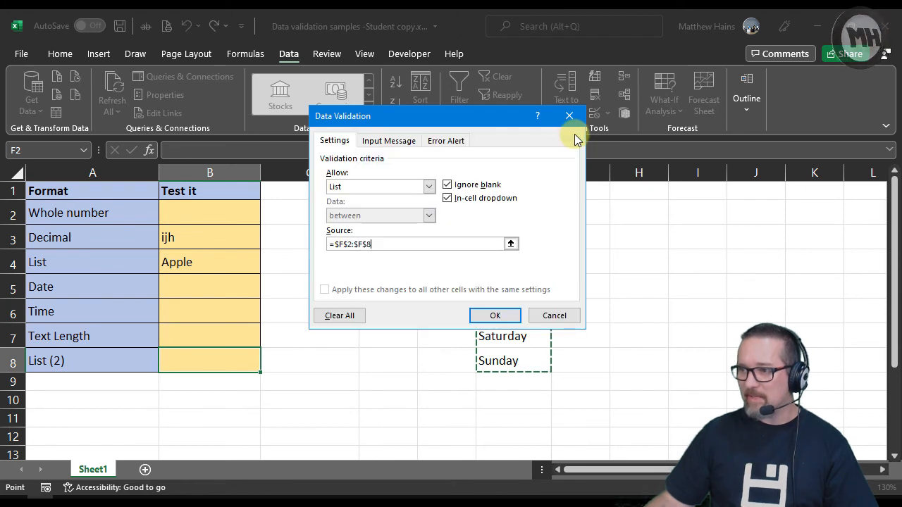
click(495, 317)
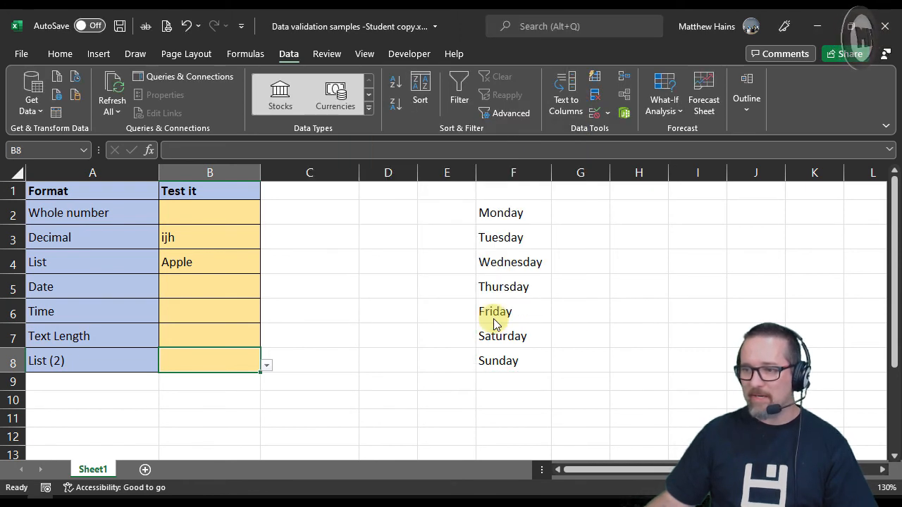
- Check the choices offered by the drop-down list in cell B8 without picking one
click(266, 367)
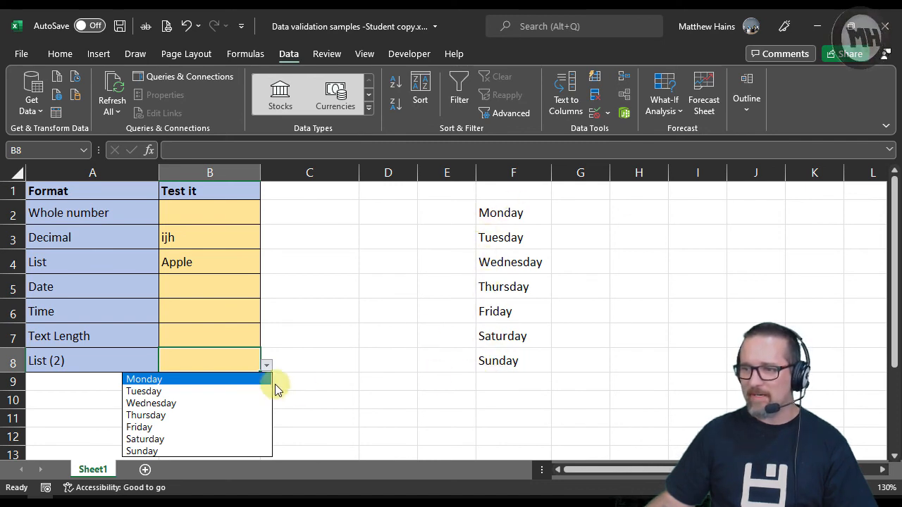
click(318, 345)
click(318, 344)
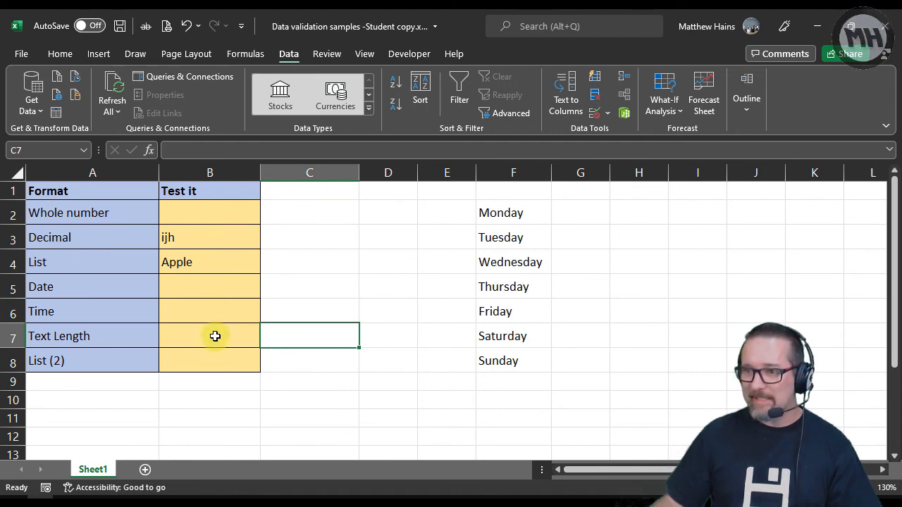
click(366, 229)
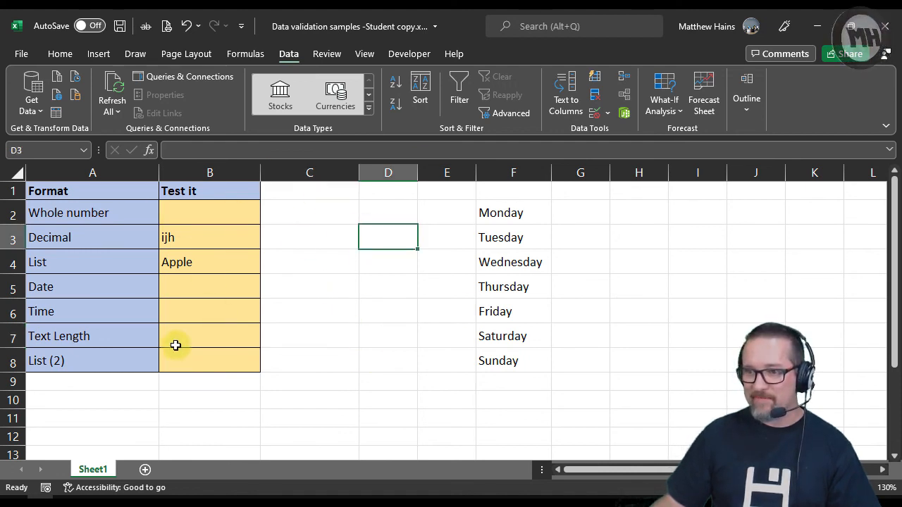